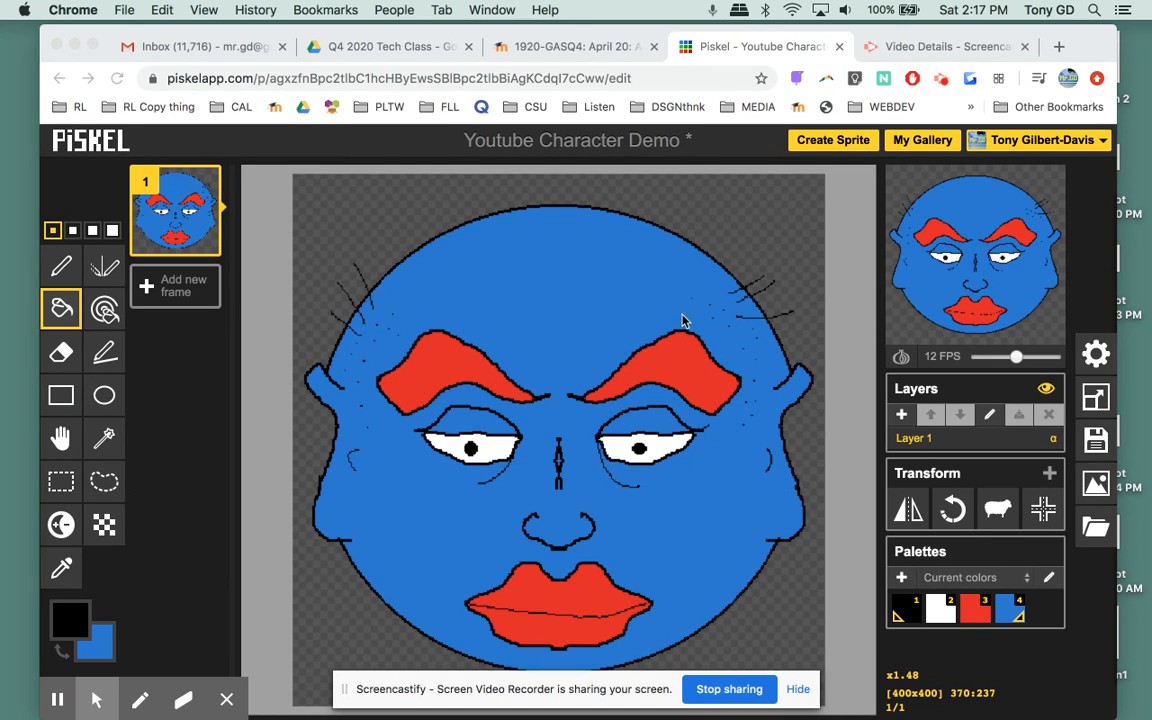
# Duplicate frame 1 of the face
pyautogui.click(178, 364)
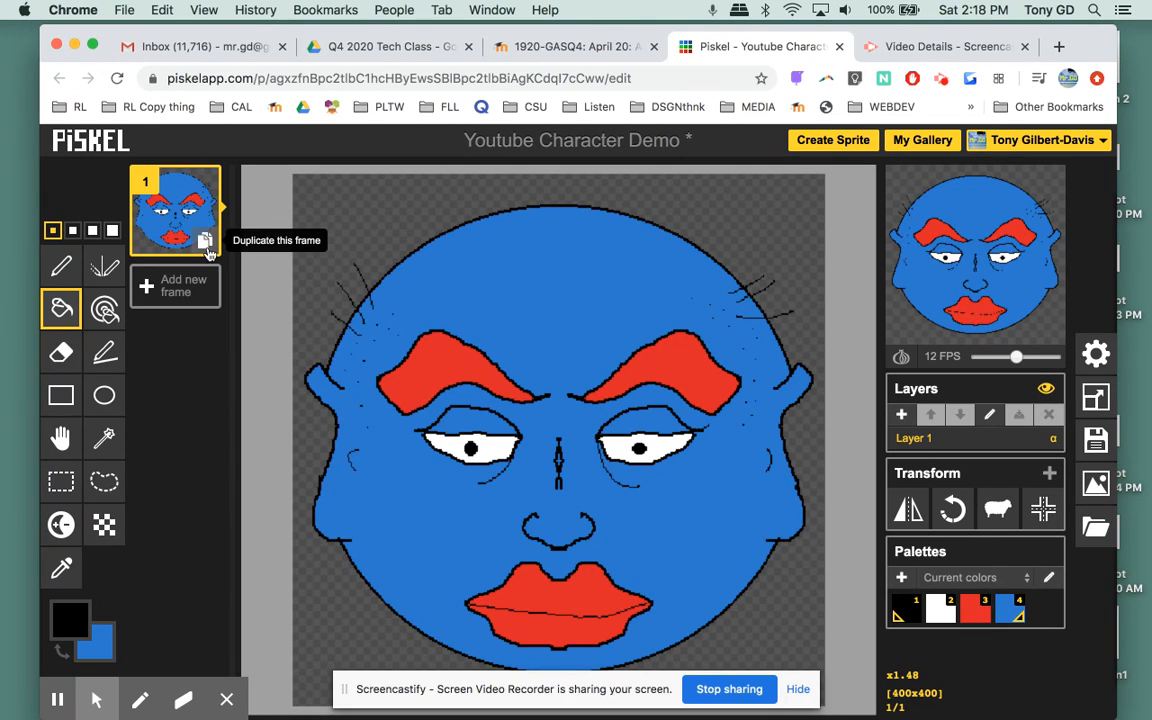
pyautogui.click(205, 243)
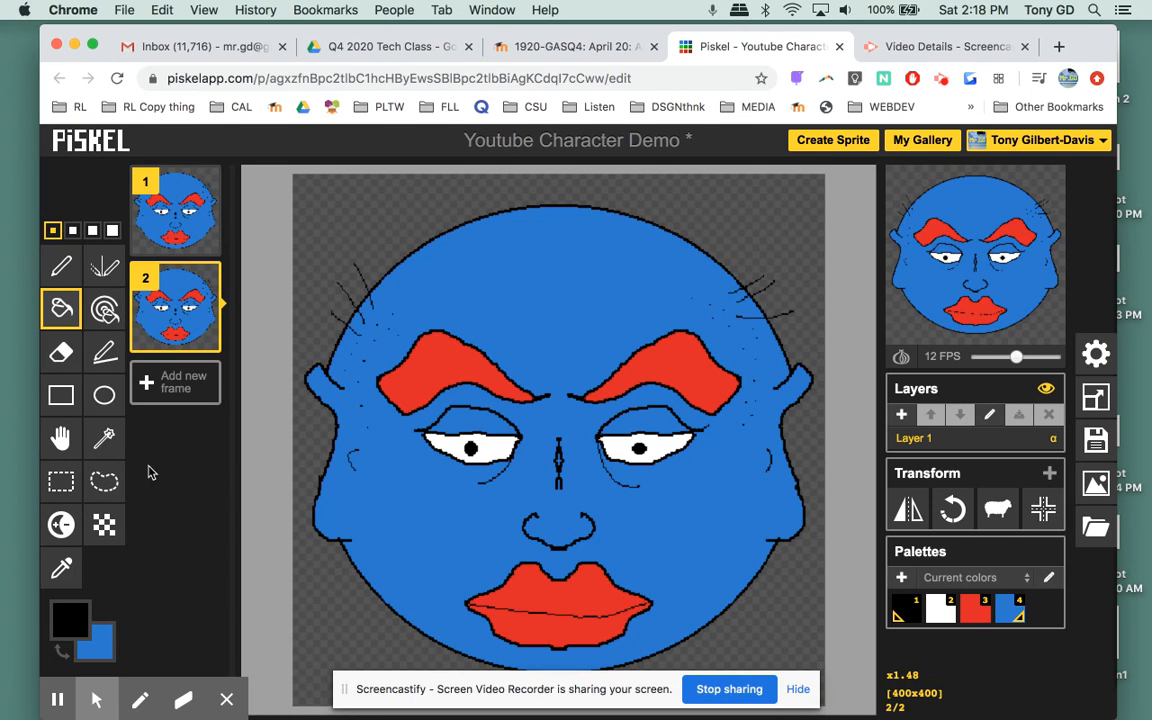
# Sample the eye's white and fill both black pupils in frame 2 with it, leaving the eyes blank
pyautogui.scroll(2, 560, 466)
pyautogui.scroll(-2, 558, 460)
pyautogui.scroll(3, 556, 452)
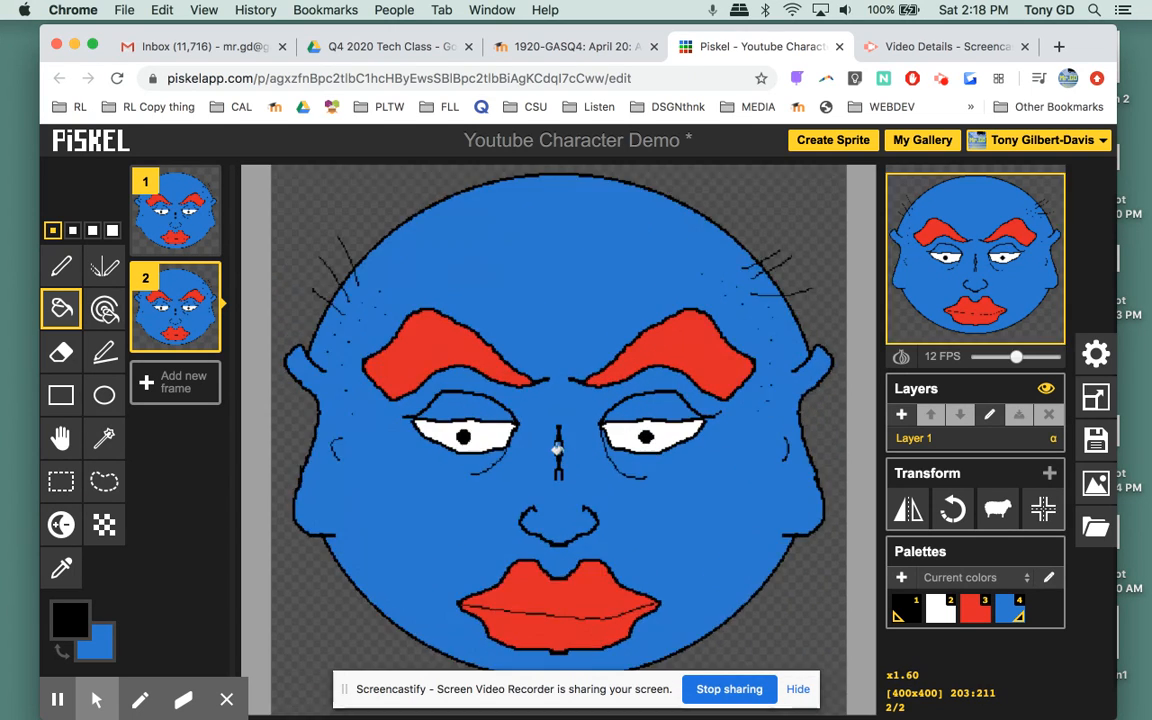
pyautogui.scroll(5, 557, 452)
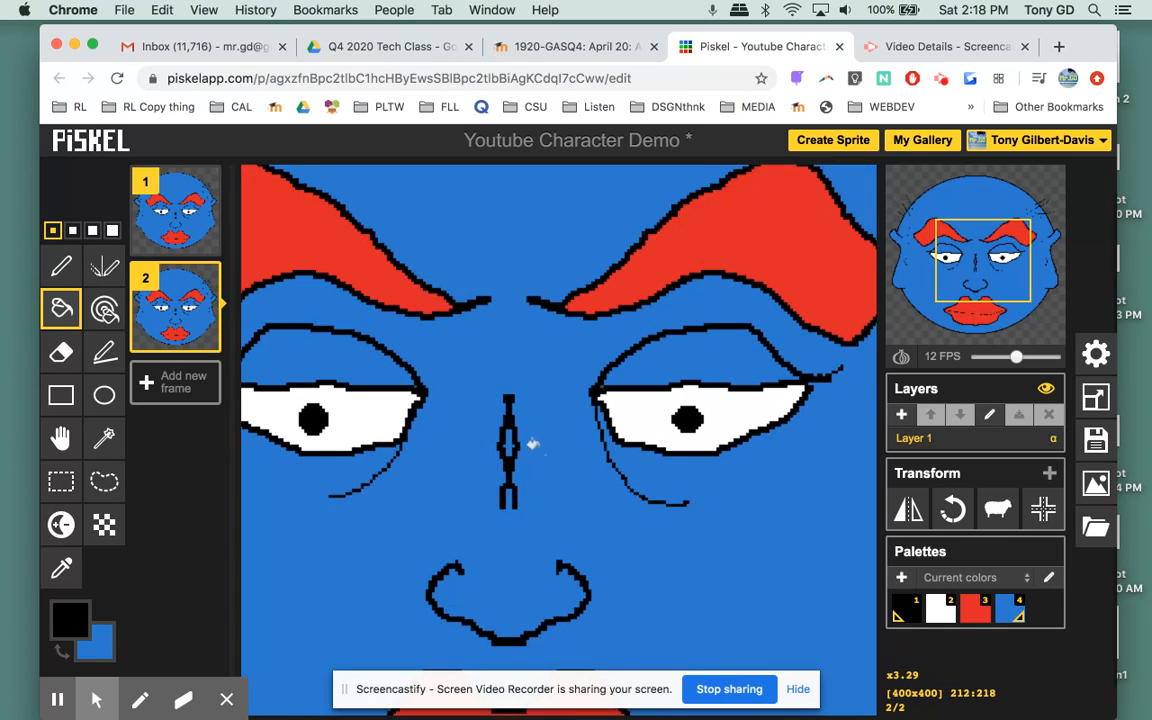
pyautogui.scroll(2, 494, 429)
pyautogui.scroll(-3, 494, 429)
pyautogui.scroll(2, 494, 429)
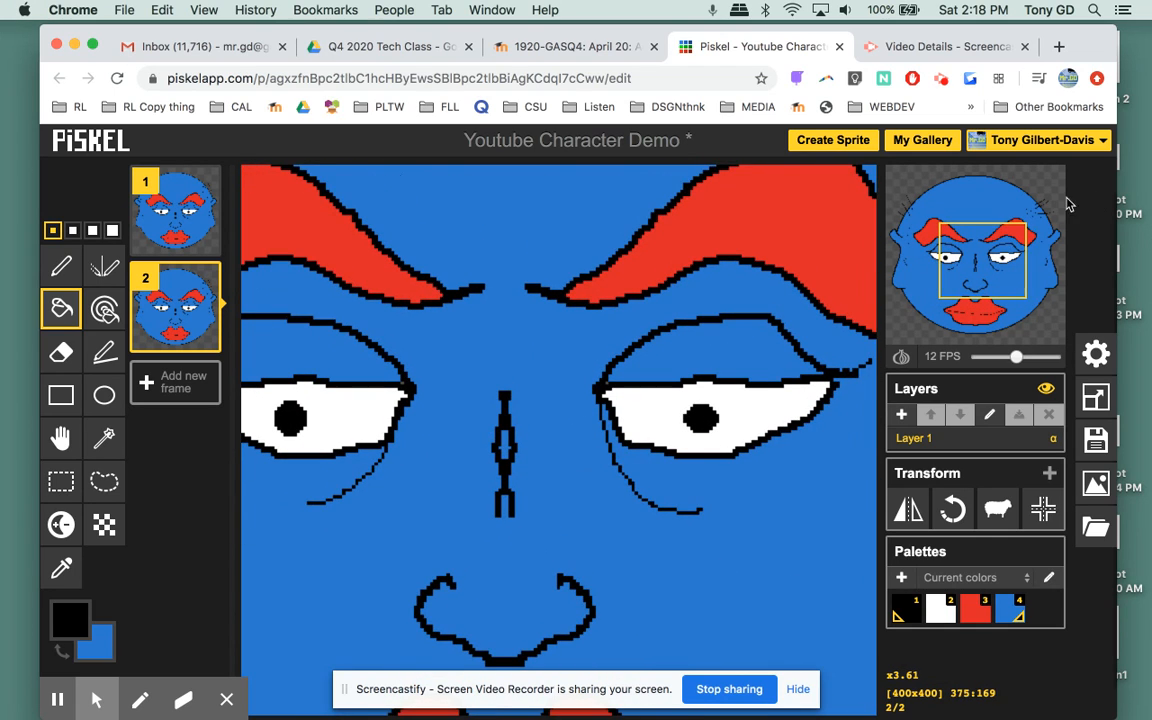
pyautogui.moveTo(975, 255)
pyautogui.mouseDown()
pyautogui.moveTo(941, 257)
pyautogui.moveTo(951, 303)
pyautogui.moveTo(966, 258)
pyautogui.moveTo(978, 293)
pyautogui.moveTo(952, 272)
pyautogui.moveTo(985, 246)
pyautogui.moveTo(978, 260)
pyautogui.mouseUp()
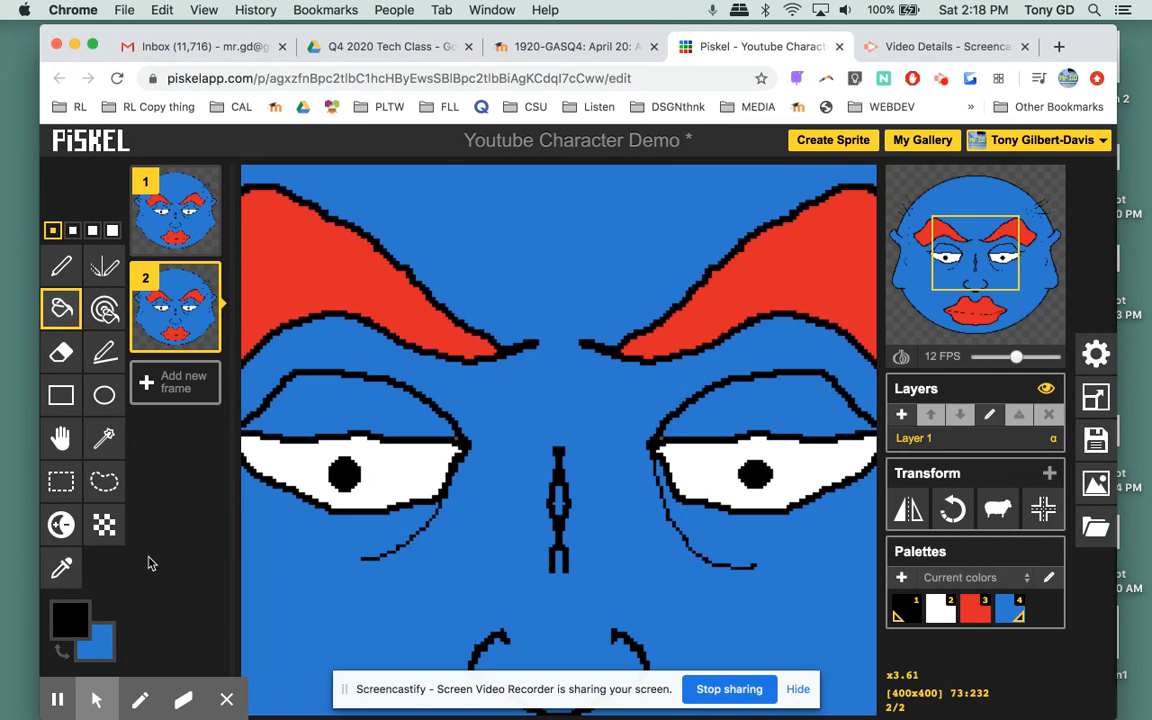
pyautogui.press('o')
pyautogui.click(293, 457)
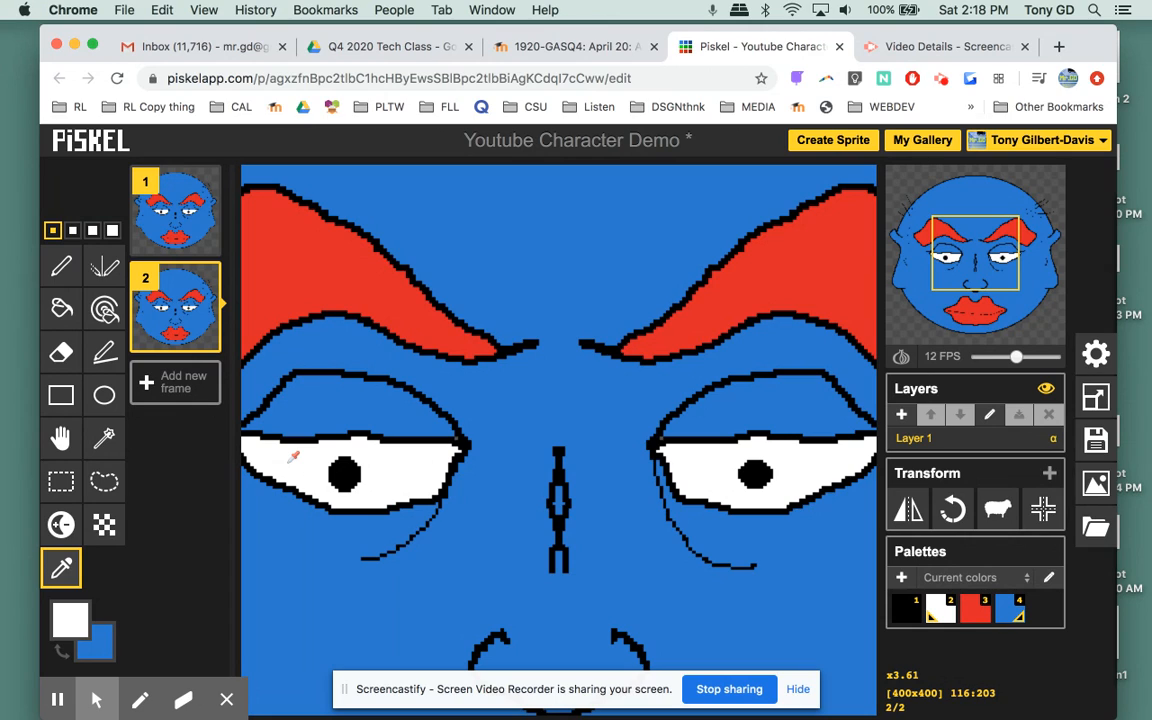
pyautogui.press('b')
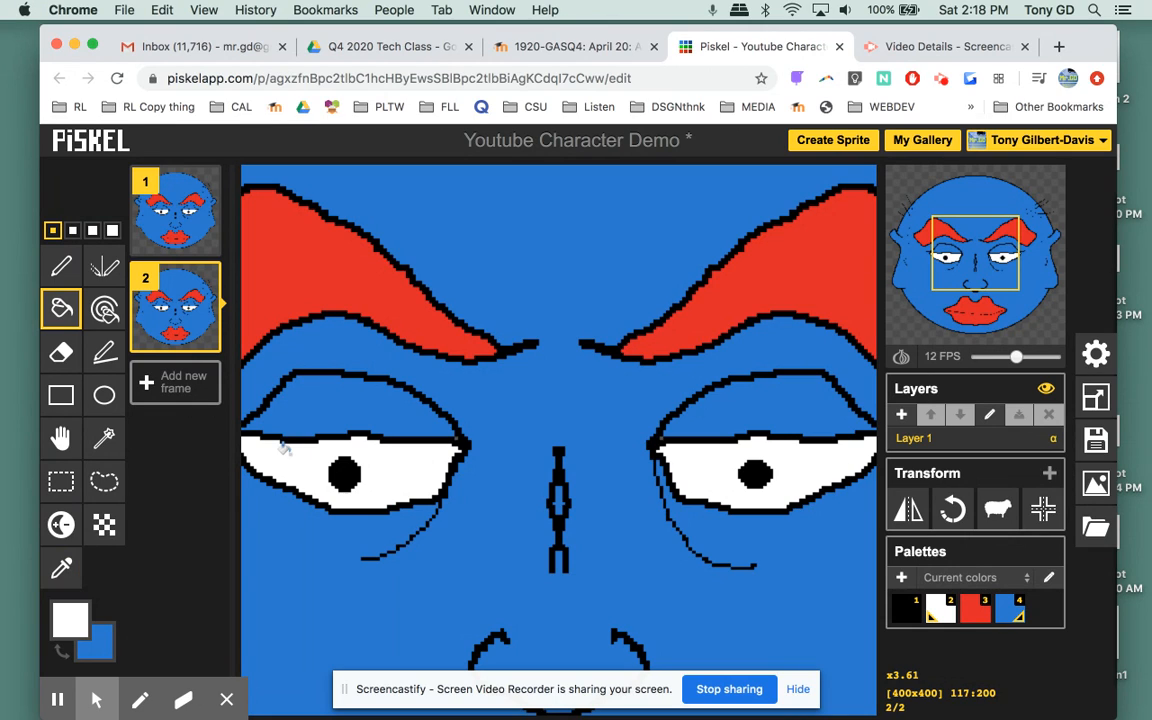
pyautogui.click(344, 473)
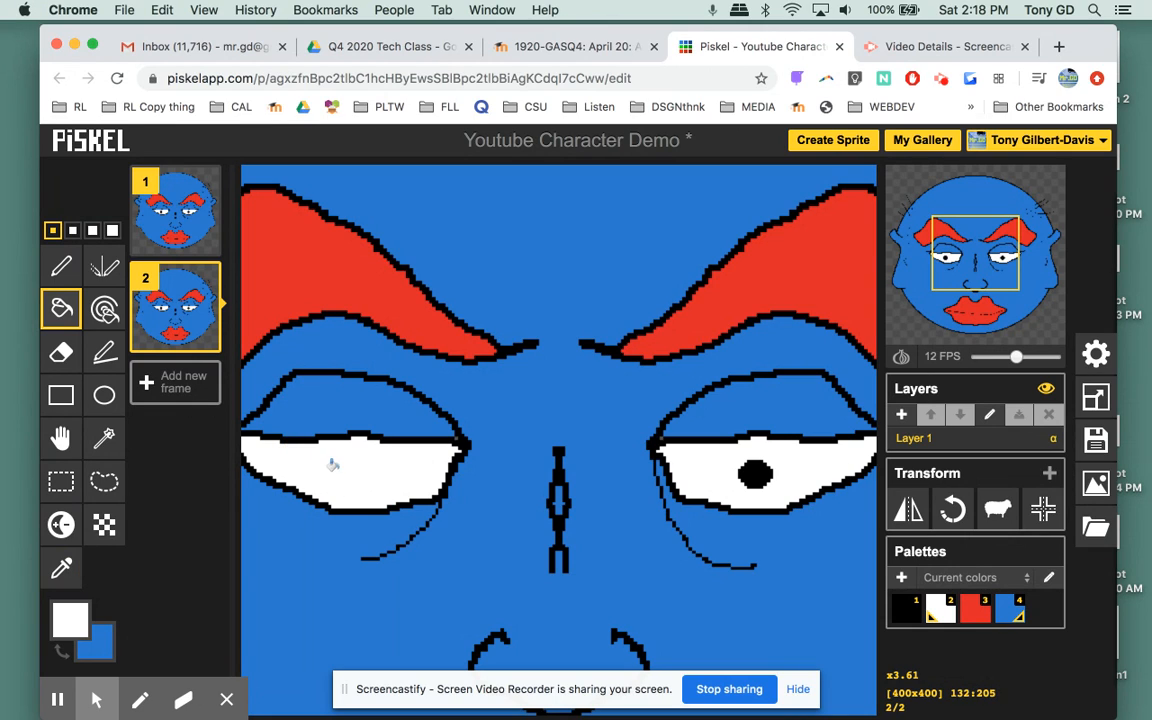
pyautogui.click(755, 472)
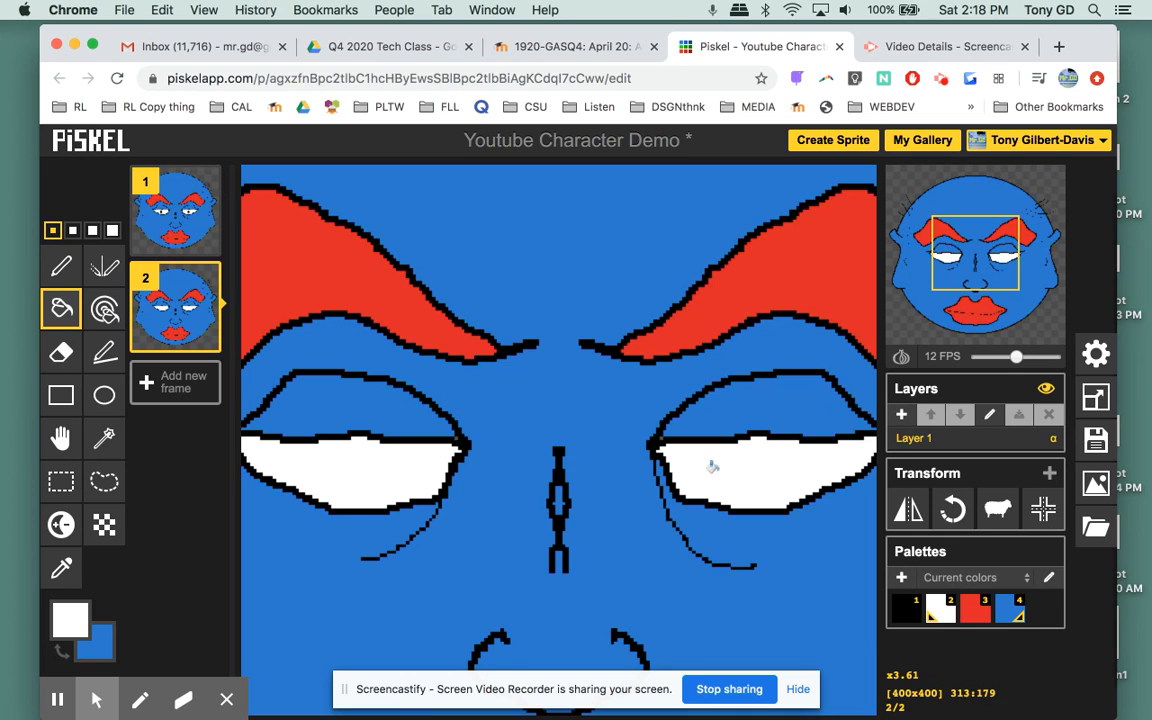
# Turn on onion skin so the previous frame's pupils can guide the redraw
pyautogui.scroll(-1, 707, 470)
pyautogui.scroll(3, 707, 470)
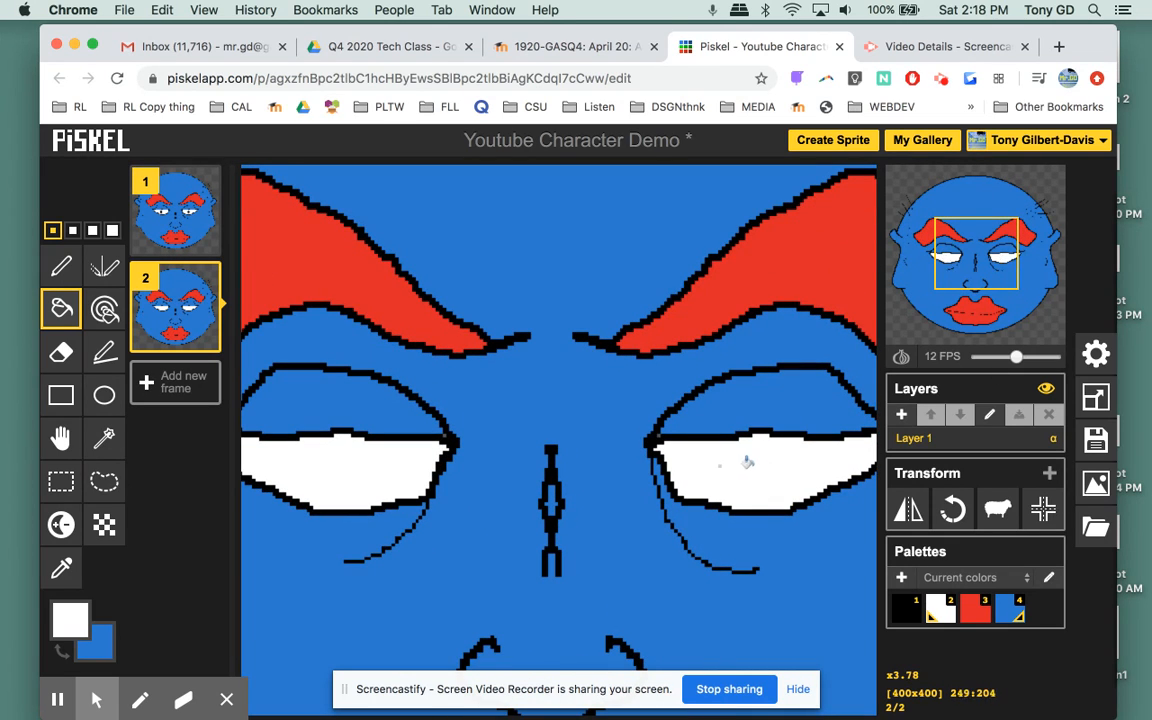
pyautogui.click(900, 356)
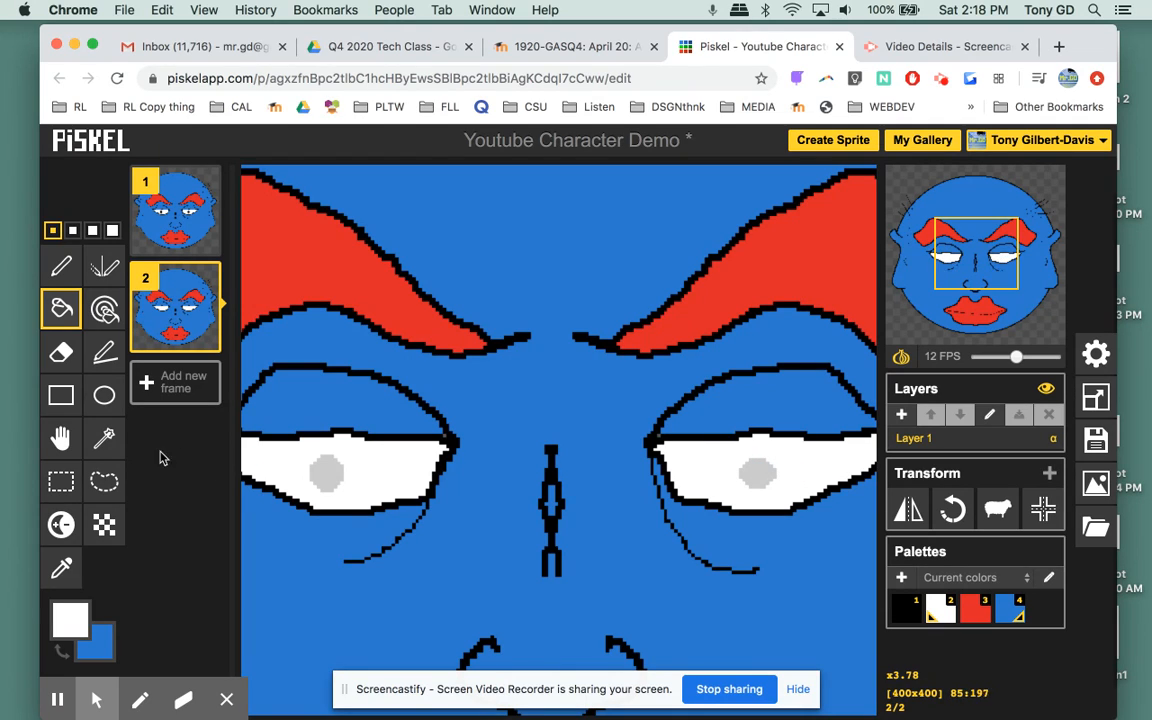
# Draw a black circle slightly larger than the ghosted pupil in each eye of frame 2 and fill both circles with black
pyautogui.click(104, 400)
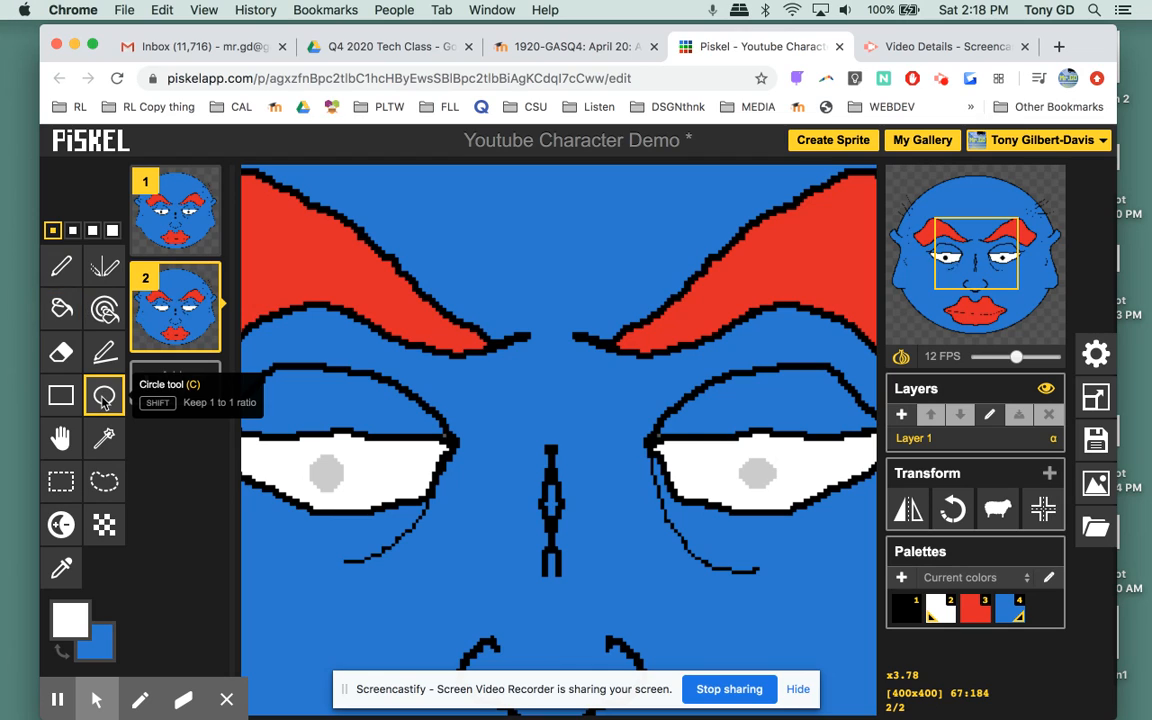
pyautogui.click(913, 618)
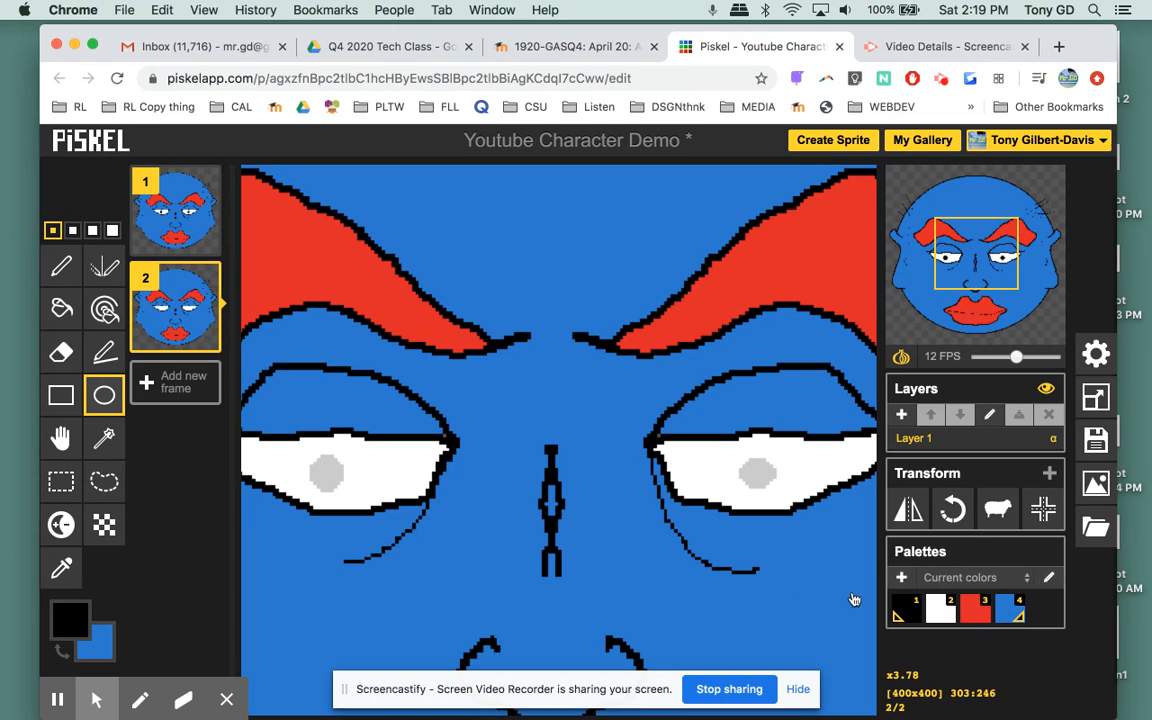
pyautogui.moveTo(302, 440); pyautogui.dragTo(353, 488)
pyautogui.moveTo(740, 455); pyautogui.dragTo(787, 492)
pyautogui.press('b')
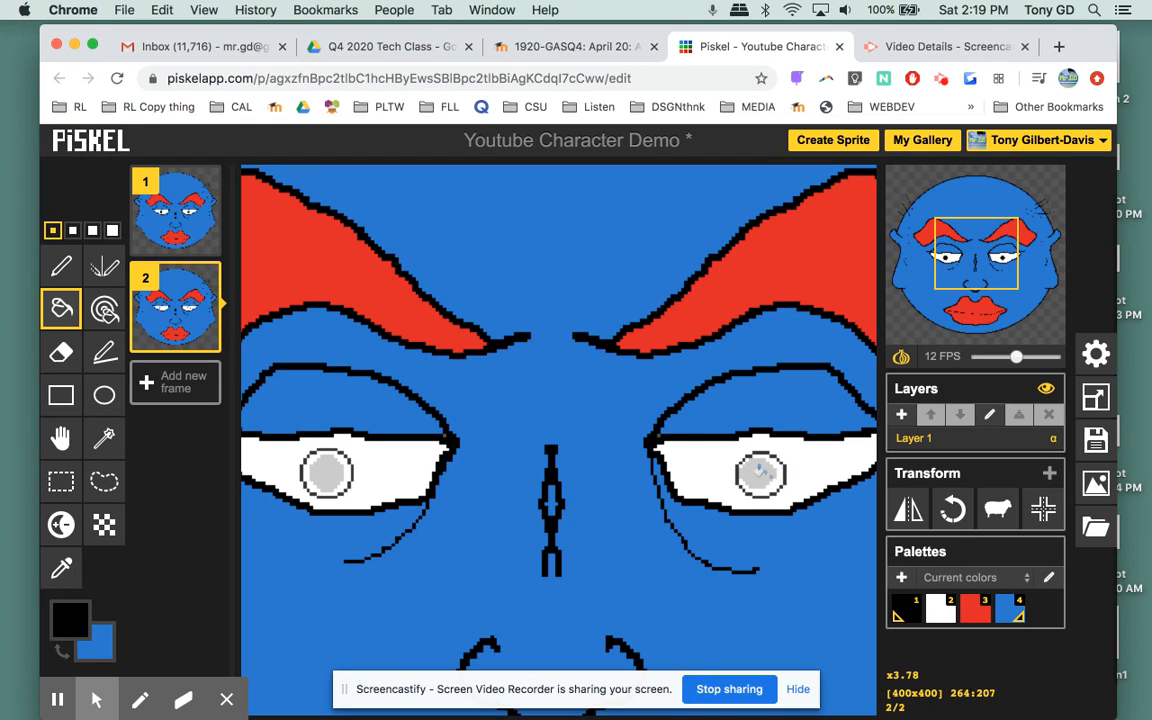
pyautogui.click(760, 470)
pyautogui.click(323, 468)
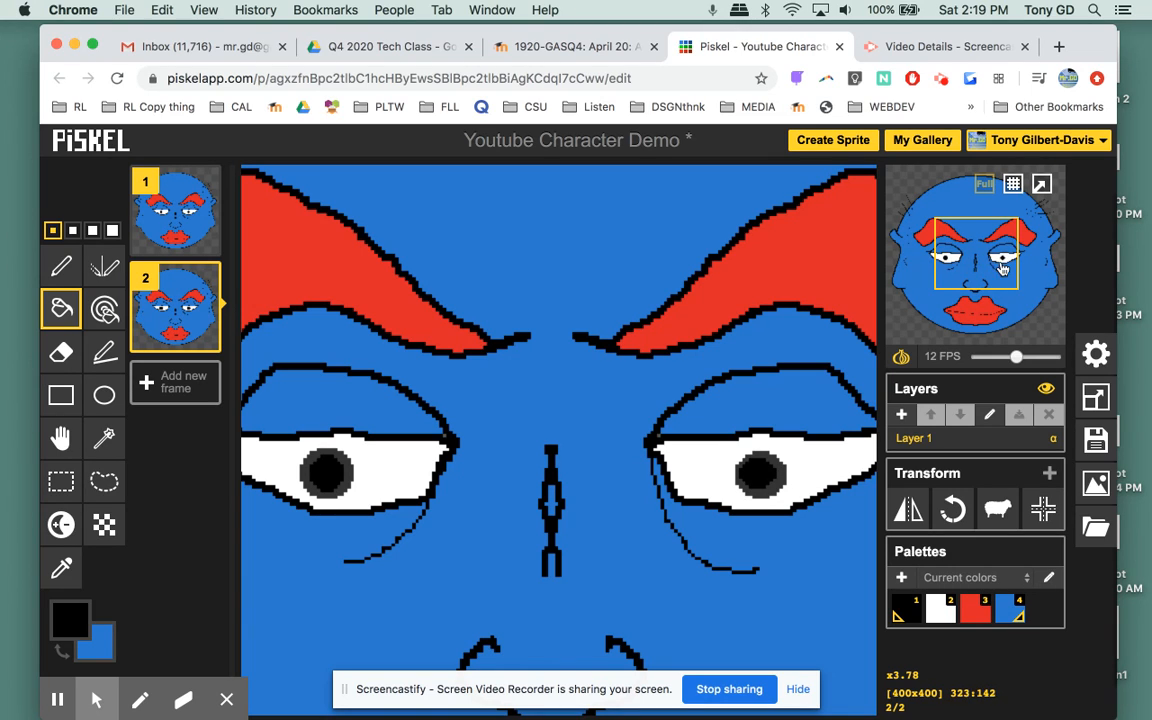
# Duplicate frame 2, draw a larger black circle around each pupil in the copy, and fill the rings with black
pyautogui.moveTo(174, 322)
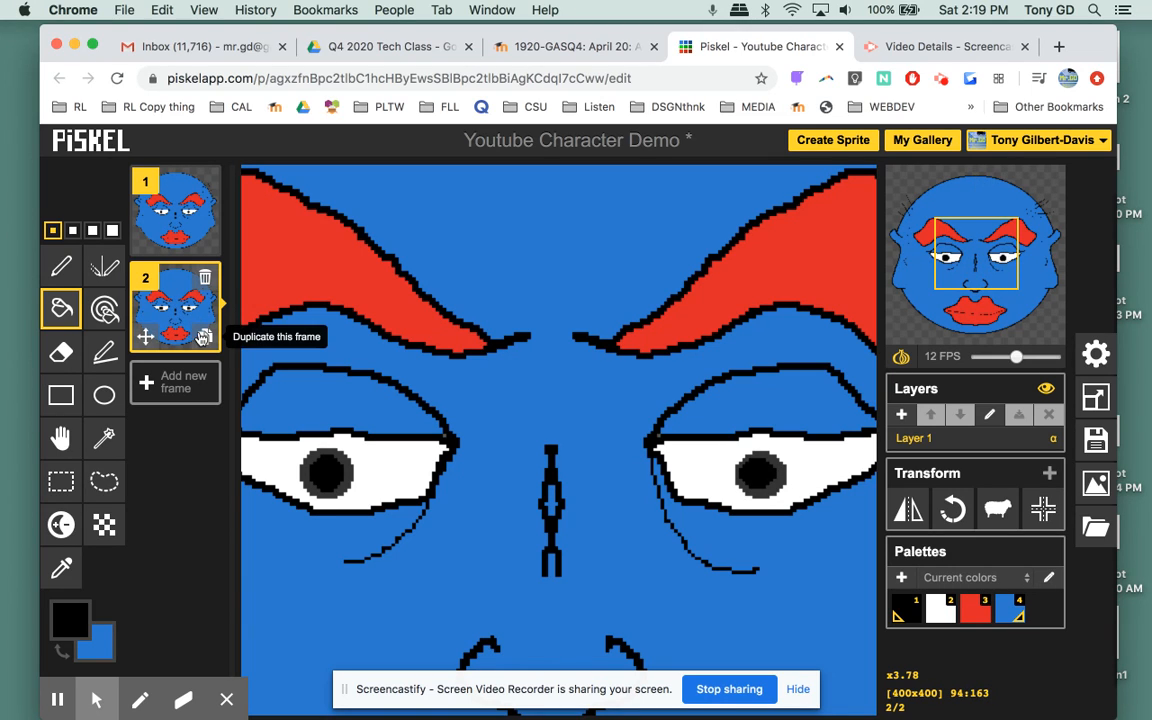
pyautogui.click(205, 337)
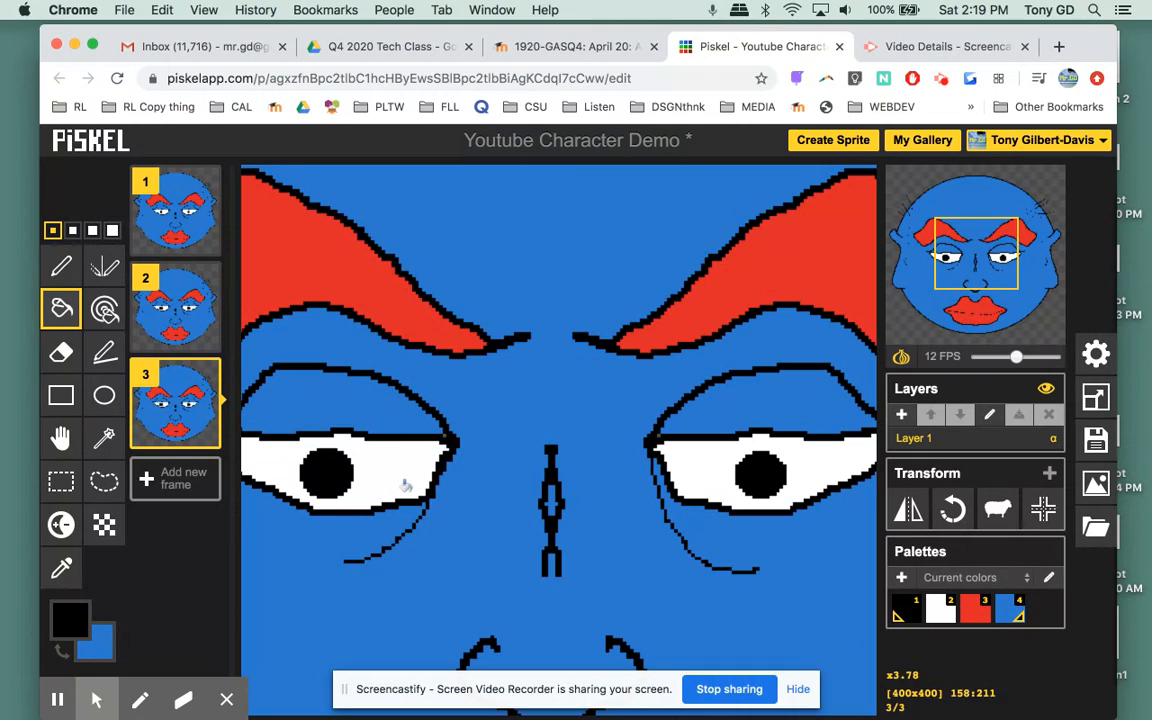
pyautogui.click(105, 398)
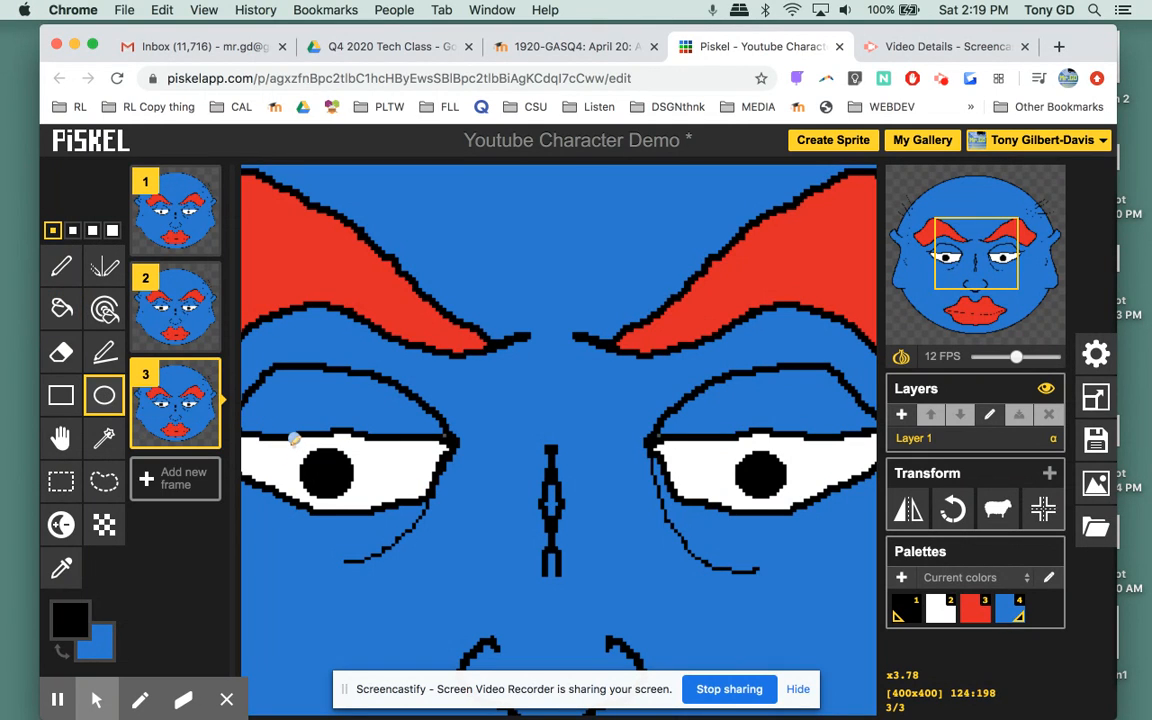
pyautogui.moveTo(295, 438); pyautogui.dragTo(366, 507)
pyautogui.moveTo(733, 445); pyautogui.dragTo(788, 500)
pyautogui.press('b')
pyautogui.click(742, 478)
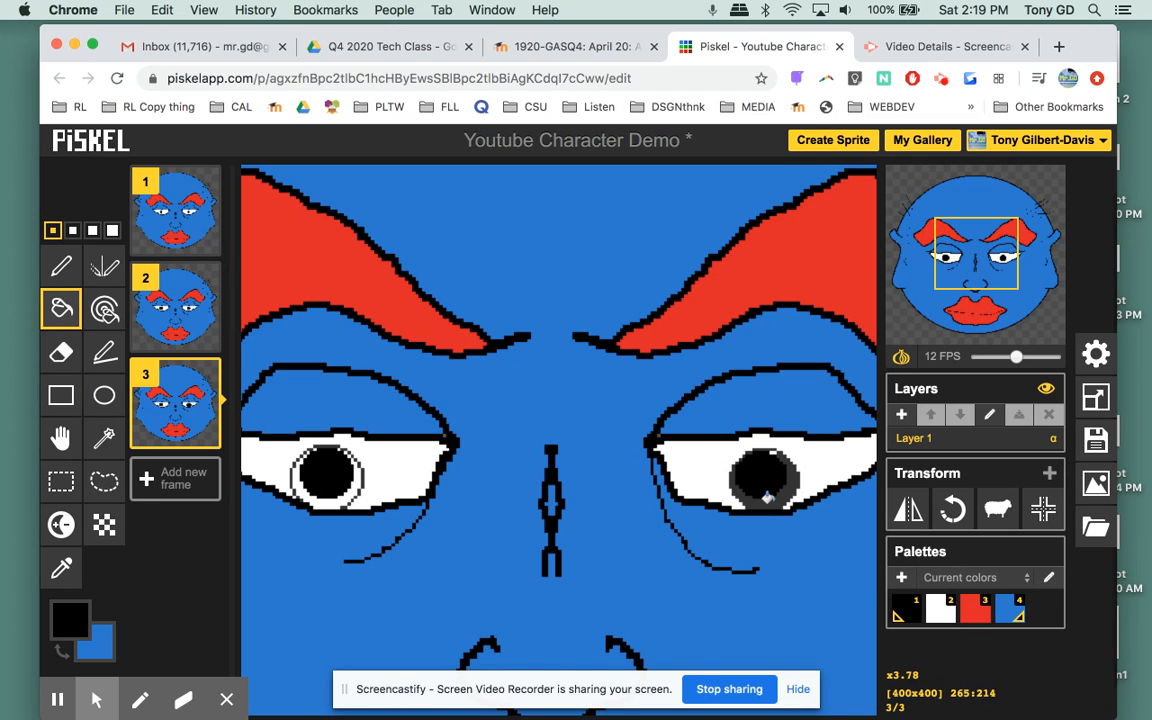
pyautogui.click(300, 452)
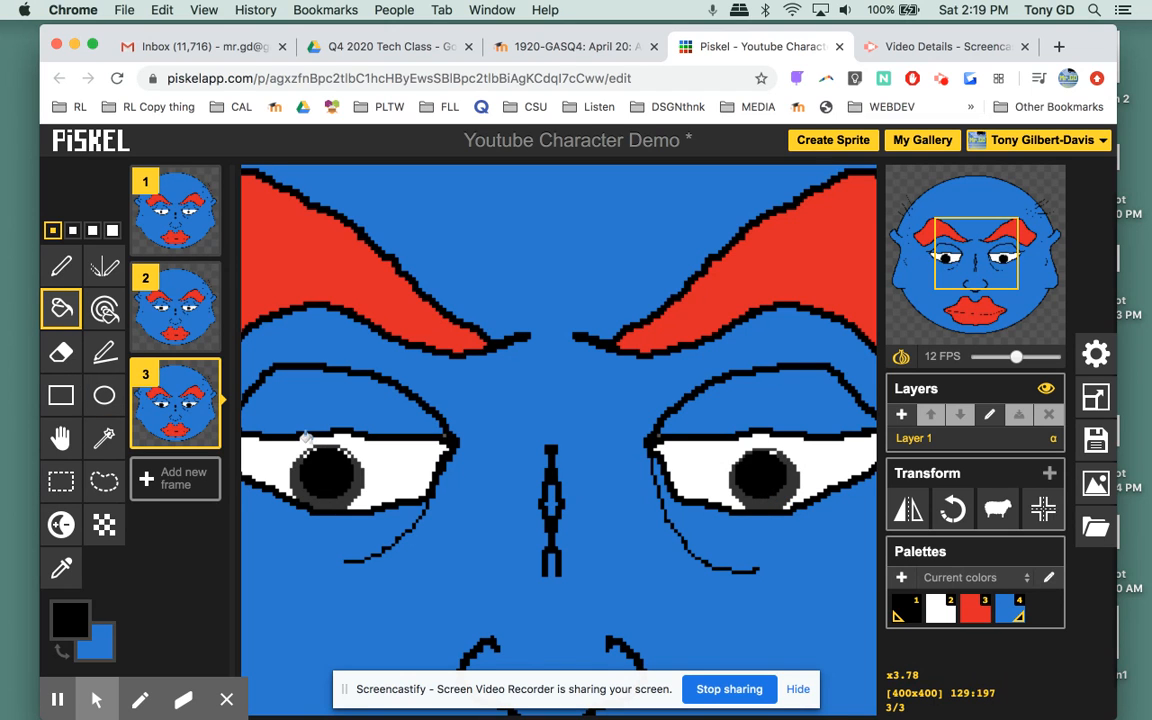
# Fill the white gaps inside the left eye's enlarged pupil in frame 3 with black and check the right pupil for gaps
pyautogui.scroll(5, 300, 447)
pyautogui.scroll(4, 302, 447)
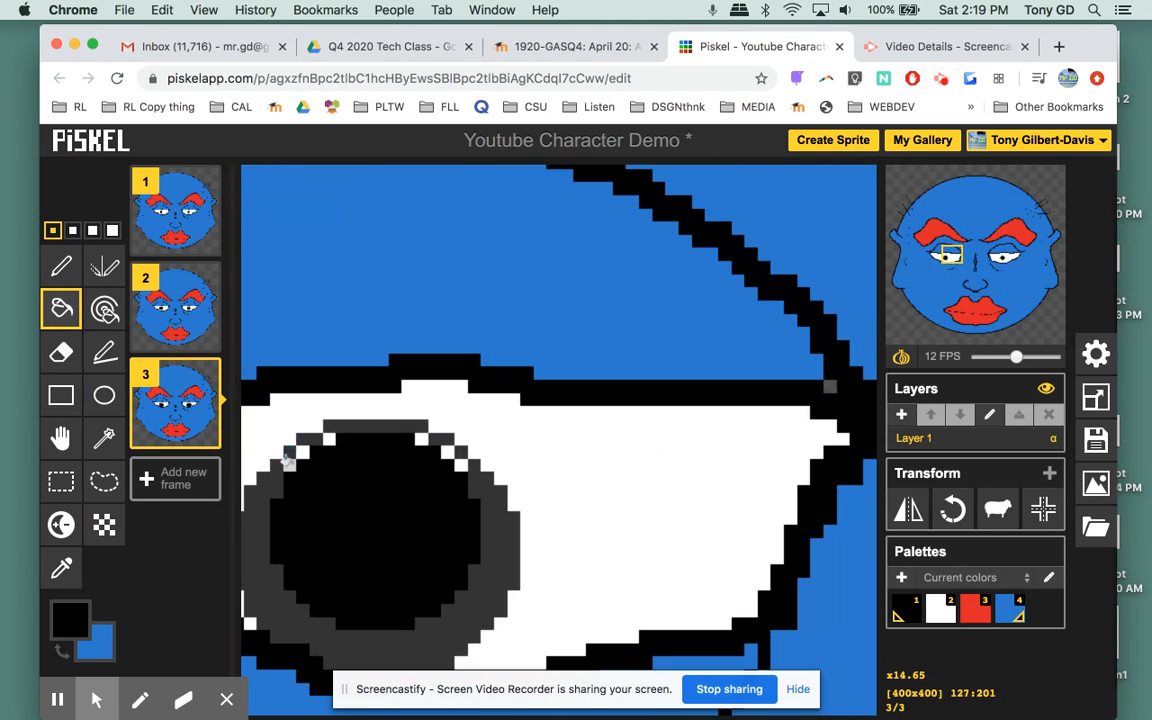
pyautogui.click(303, 439)
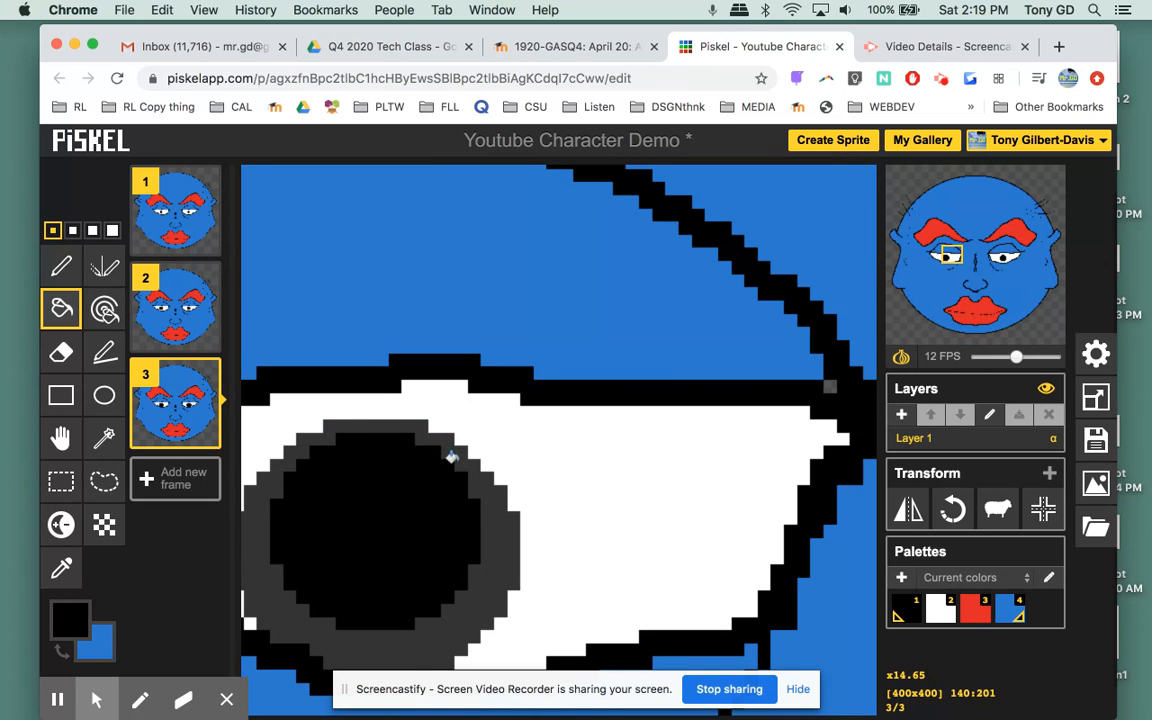
pyautogui.scroll(-6, 650, 538)
pyautogui.scroll(-5, 720, 542)
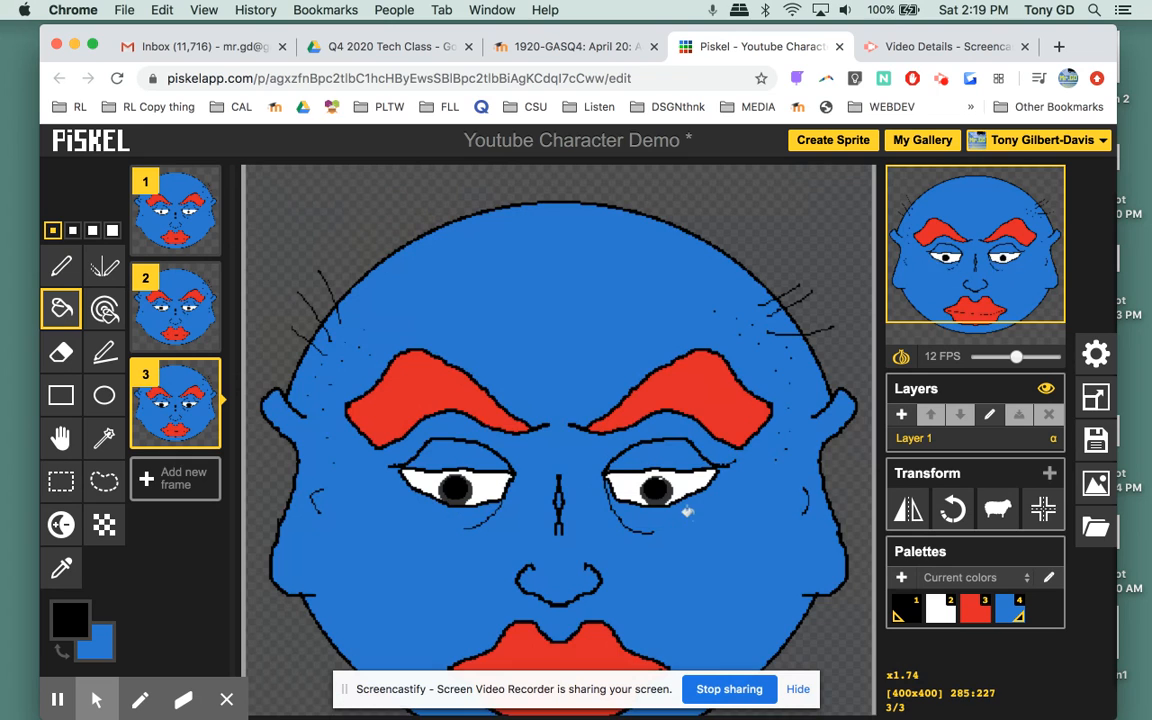
pyautogui.scroll(5, 688, 510)
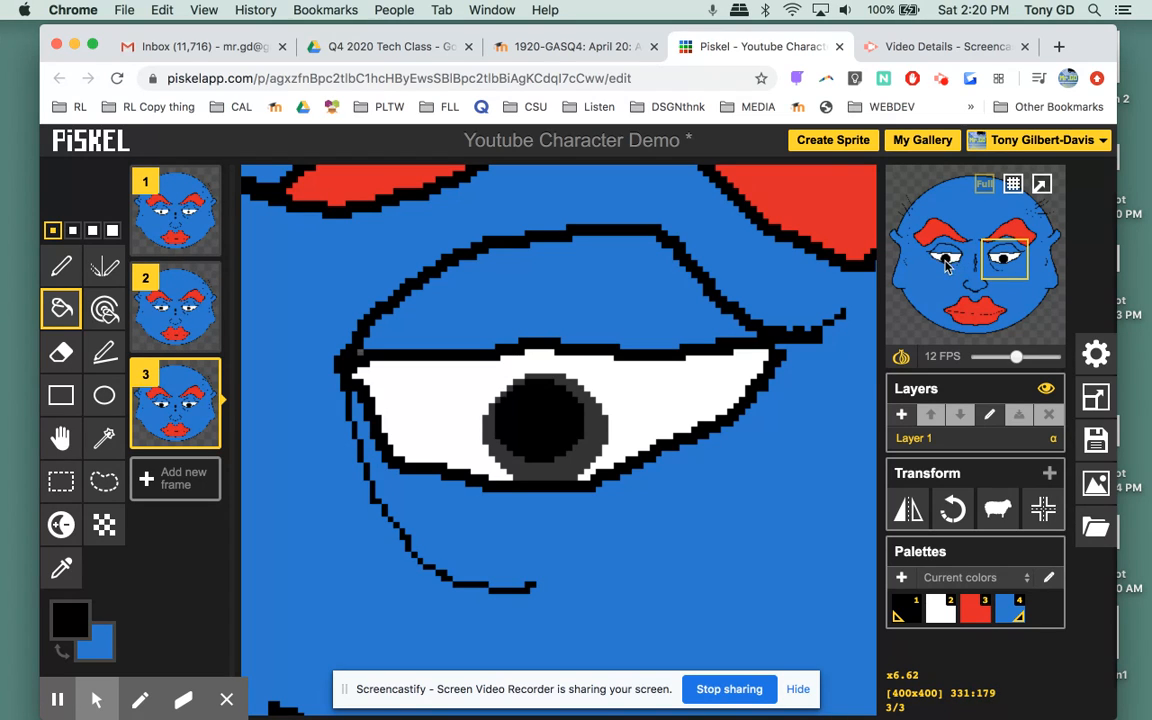
pyautogui.scroll(-1, 481, 494)
pyautogui.scroll(-5, 481, 494)
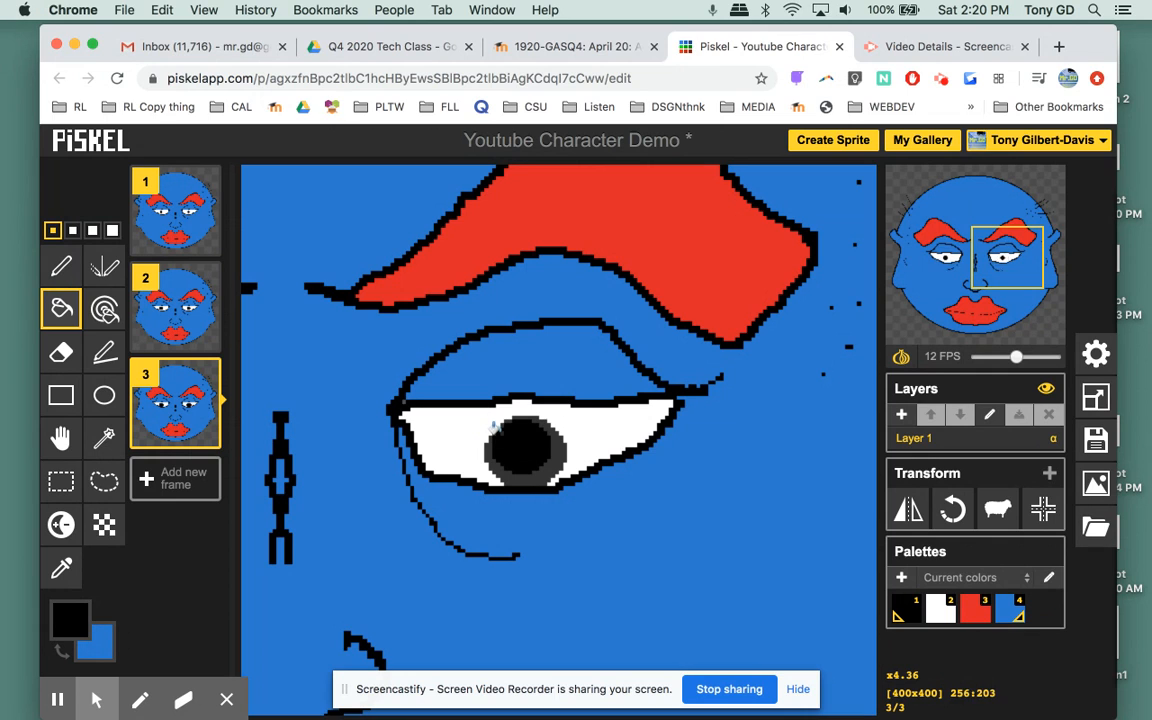
pyautogui.scroll(-5, 503, 508)
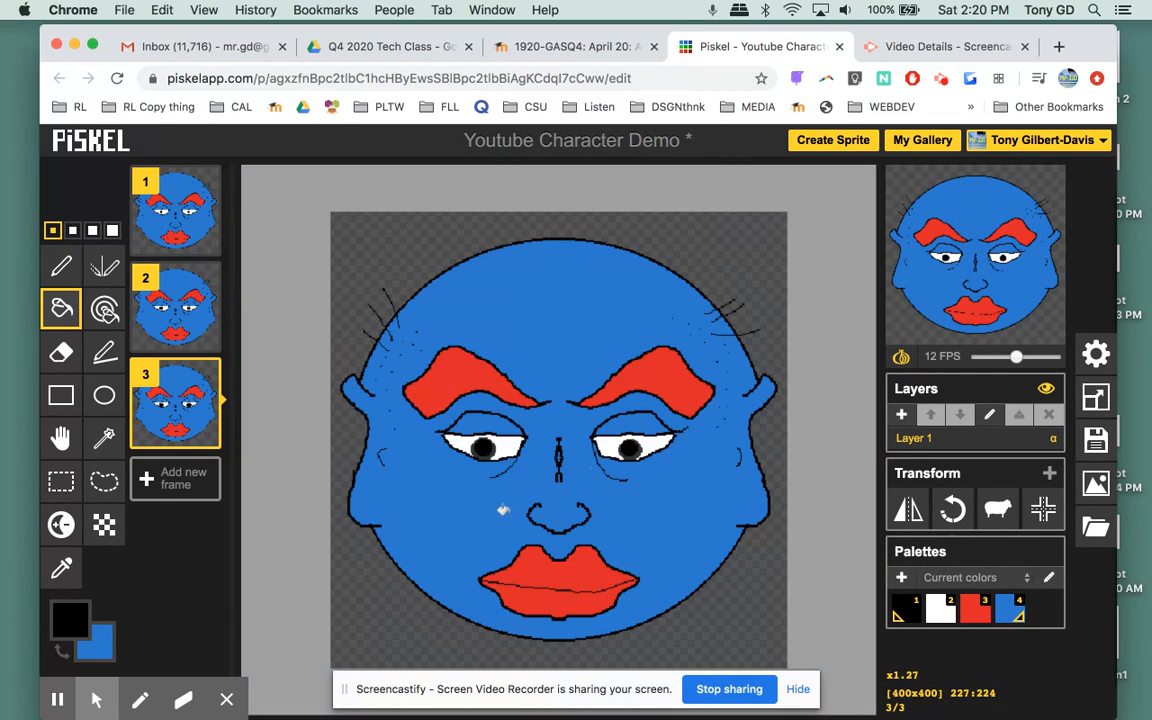
pyautogui.scroll(2, 620, 548)
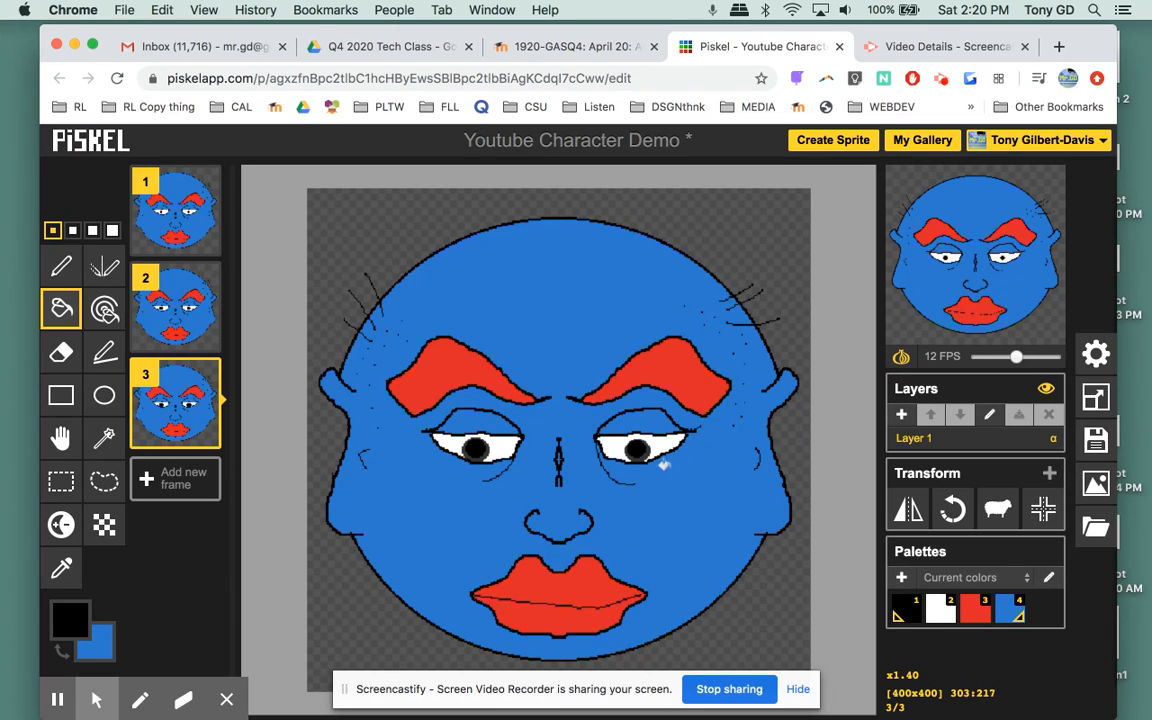
# Duplicate frame 3 and draw a still larger black circle outline around the left eye's pupil in the copy, overlapping the lower lid
pyautogui.moveTo(174, 405)
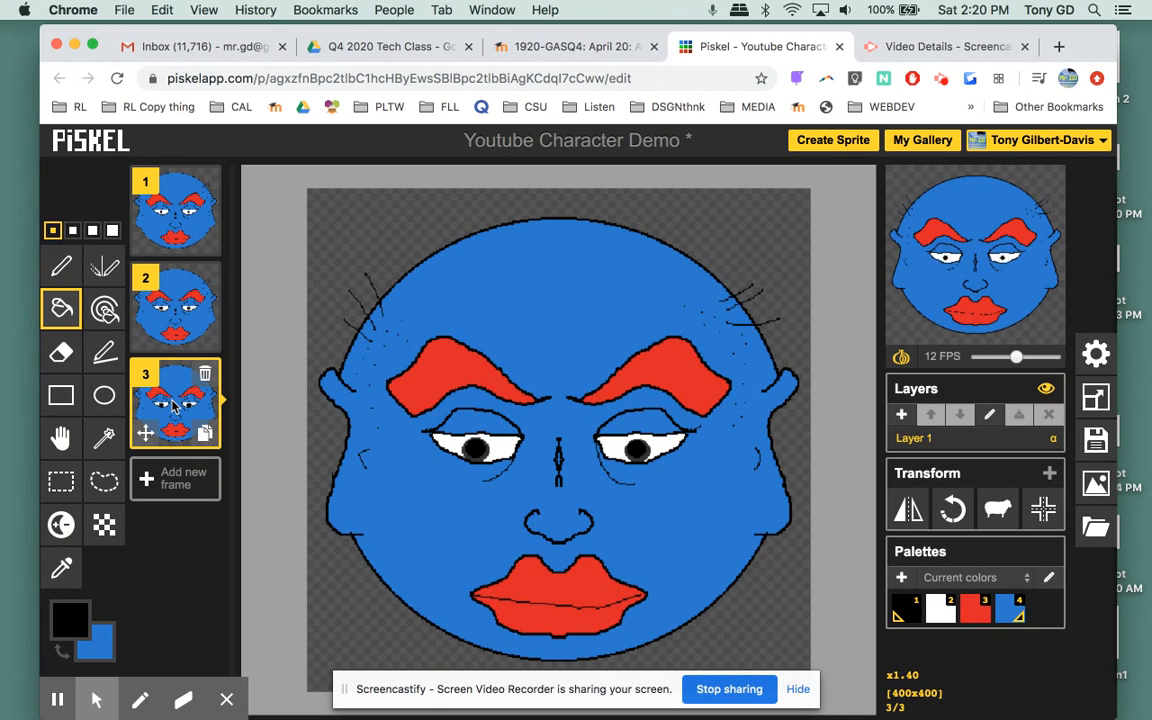
pyautogui.click(205, 434)
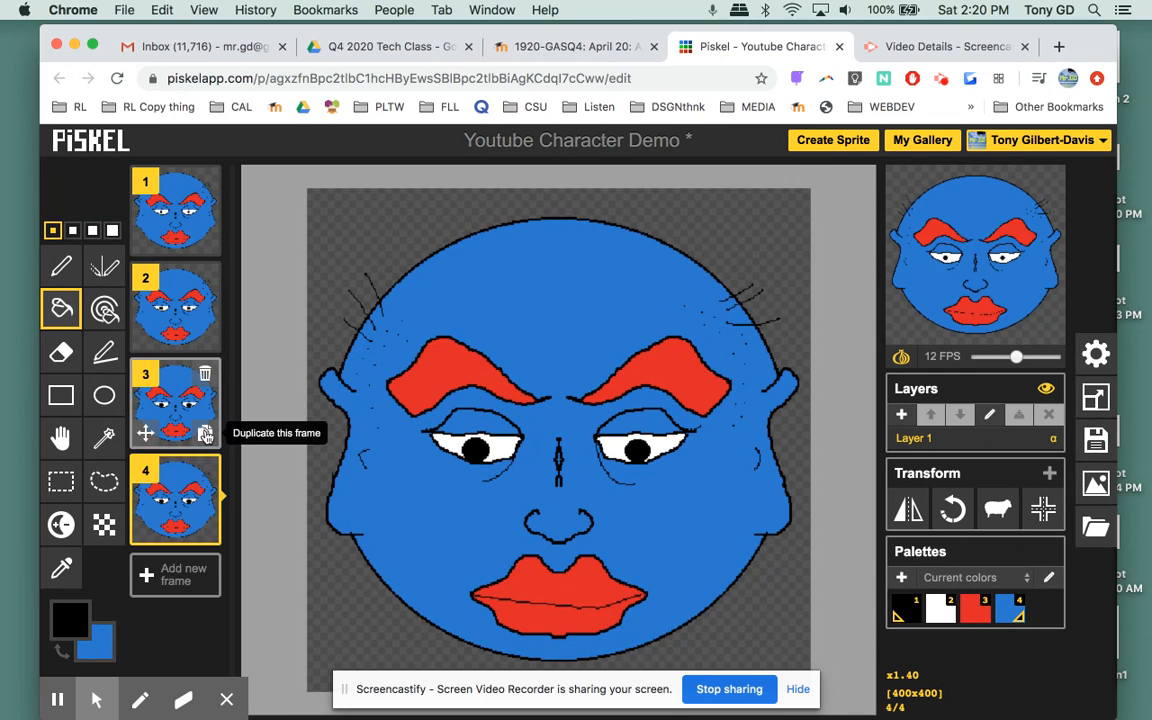
pyautogui.scroll(-2, 489, 445)
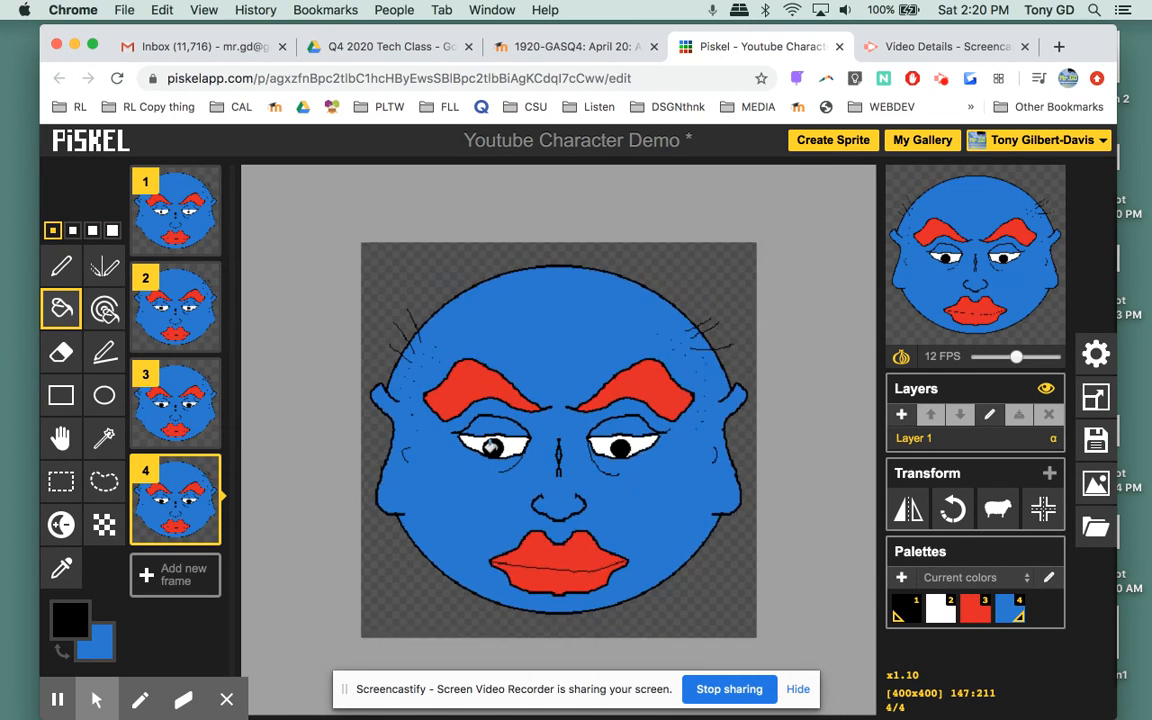
pyautogui.scroll(2, 489, 445)
pyautogui.scroll(8, 489, 447)
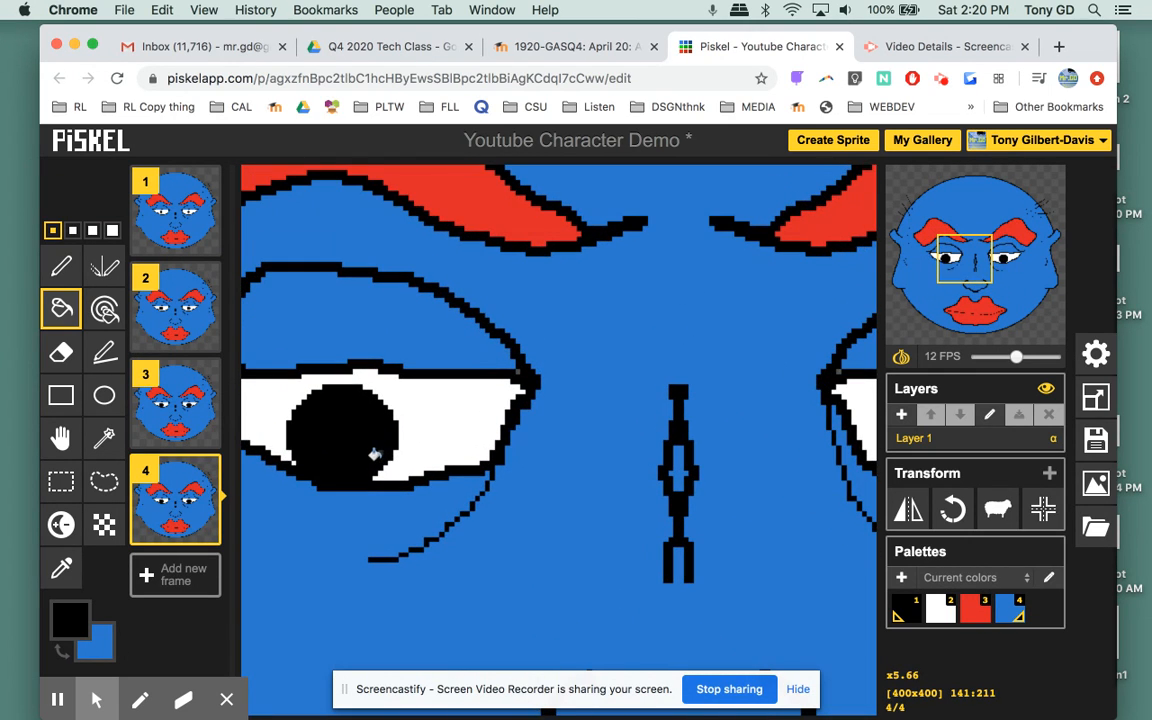
pyautogui.click(104, 395)
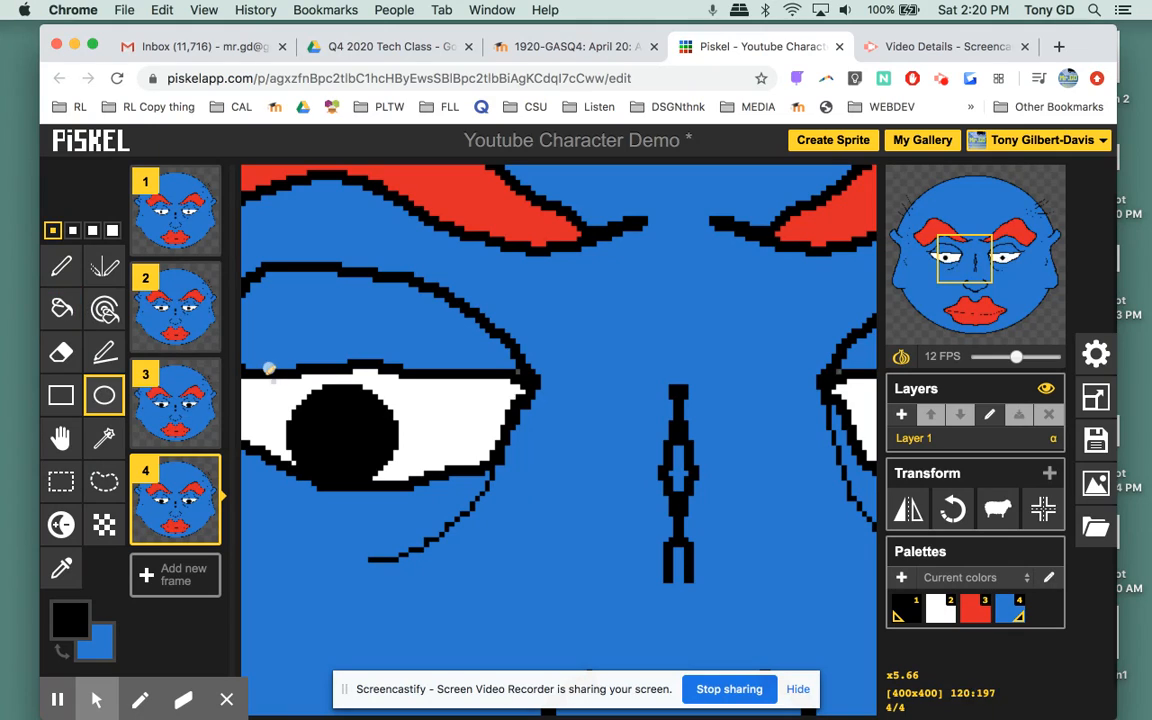
pyautogui.moveTo(265, 380); pyautogui.dragTo(421, 502)
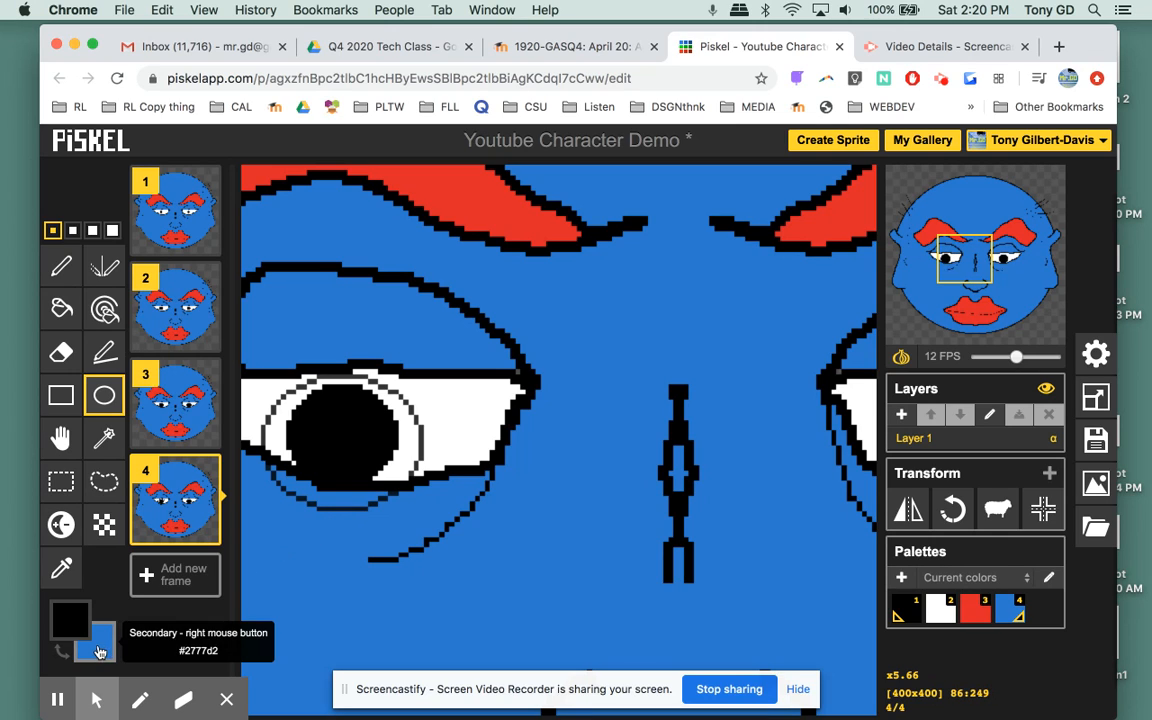
# Paint over the part of the circle outline below the left eye's lower lid in frame 4 with blue, using the largest pen size
pyautogui.press('x')
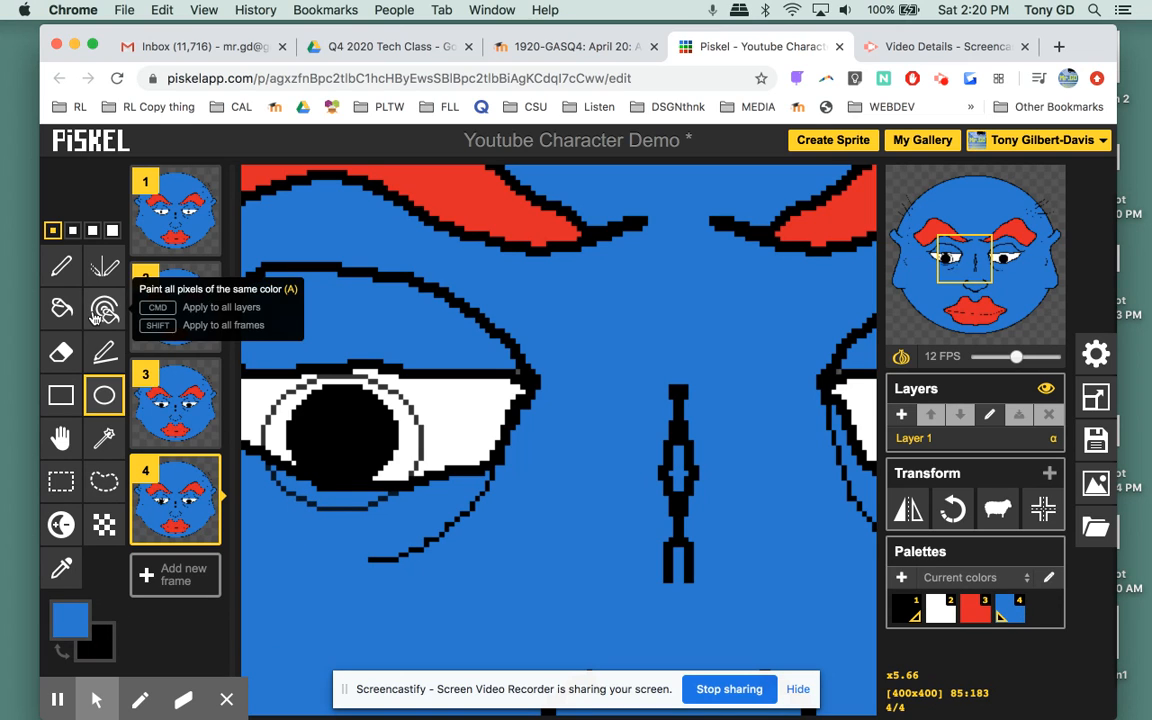
pyautogui.press('p')
pyautogui.press(']')
pyautogui.press(']')
pyautogui.press(']')
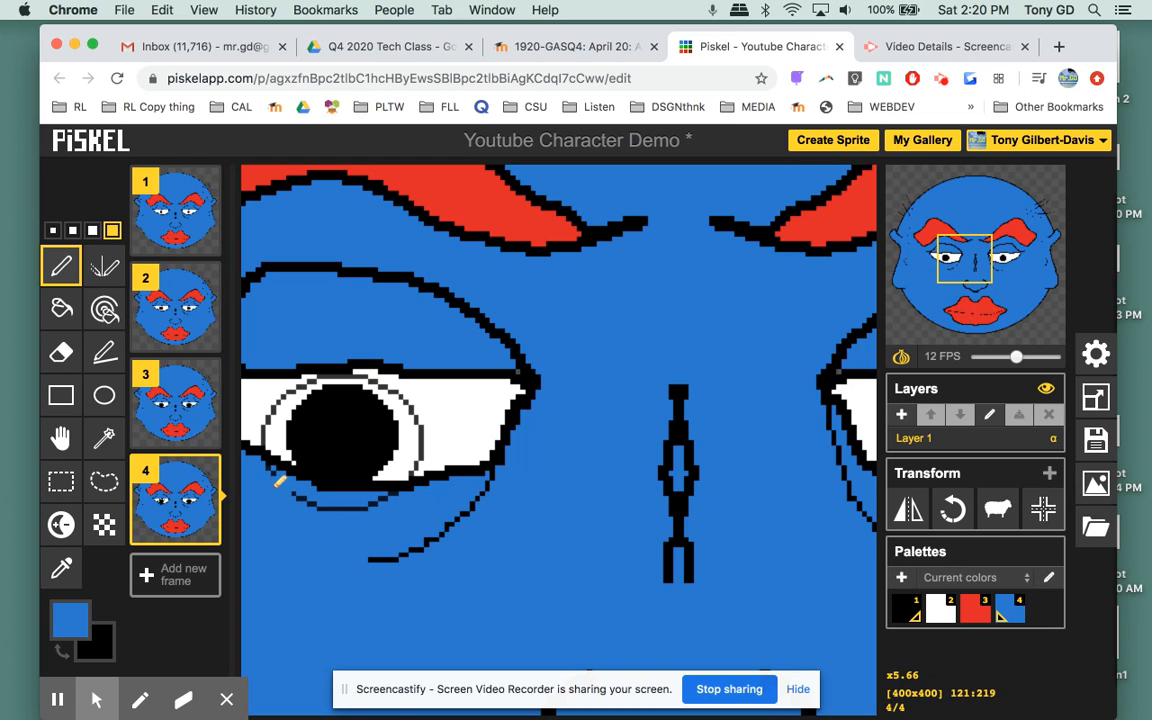
pyautogui.moveTo(268, 472)
pyautogui.mouseDown()
pyautogui.moveTo(277, 501)
pyautogui.moveTo(395, 500)
pyautogui.mouseUp()
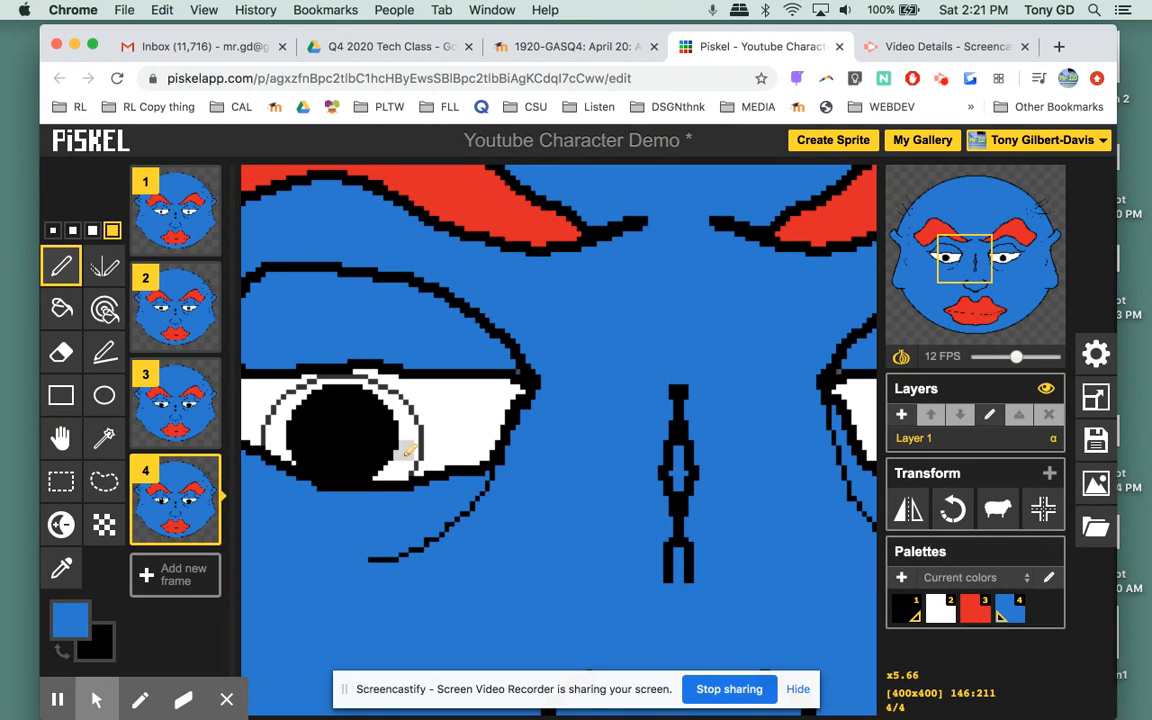
# Pick black from the left eye's pupil and fill the white ring around it with that colour in frame 4
pyautogui.press('o')
pyautogui.click(353, 424)
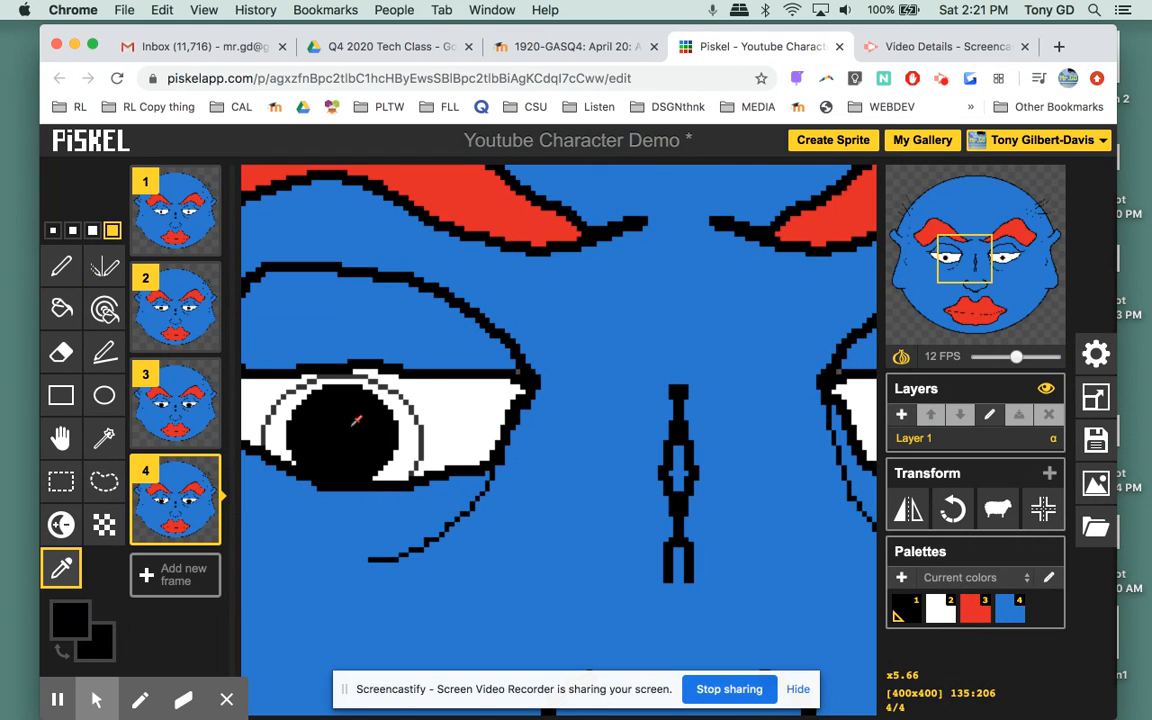
pyautogui.press('b')
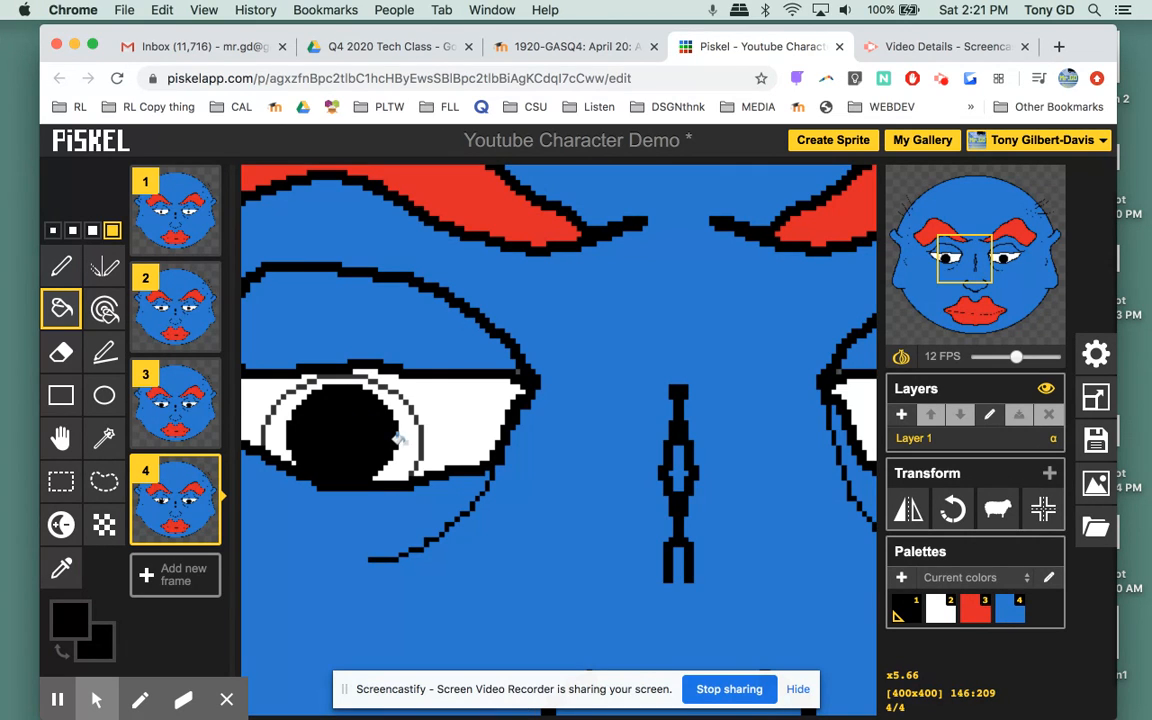
pyautogui.click(360, 393)
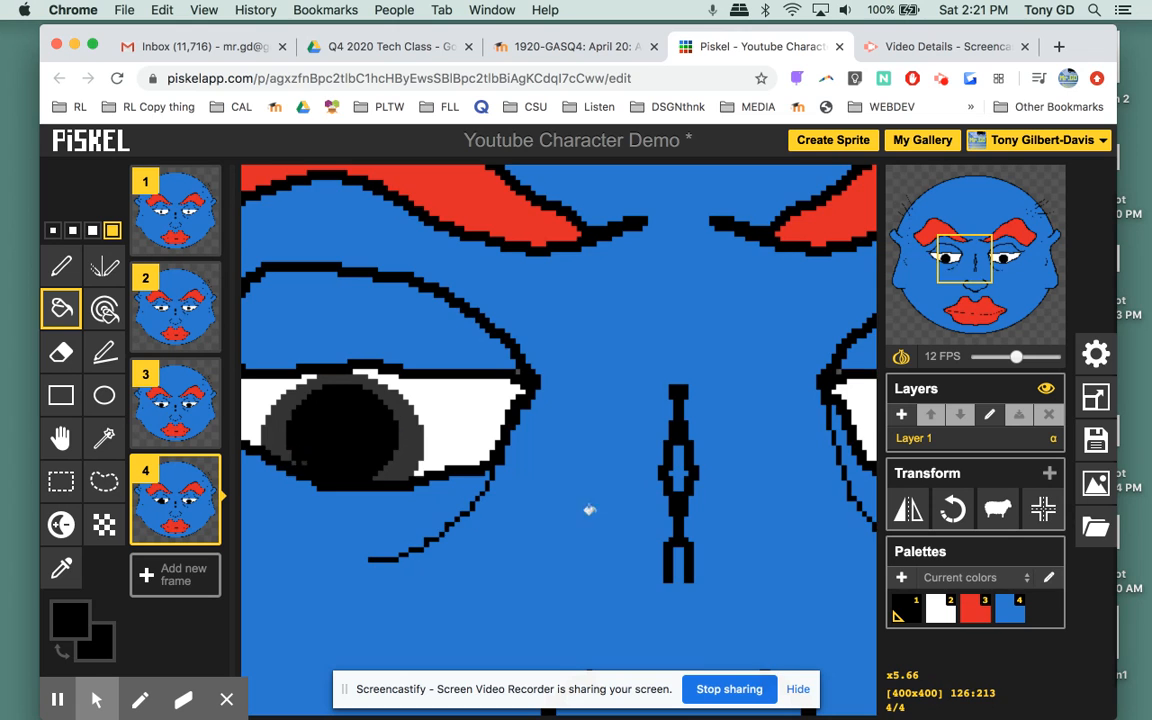
# Draw a larger black circle outline around the right eye's pupil in frame 4 with the smallest pen size
pyautogui.scroll(-5, 592, 491)
pyautogui.scroll(5, 700, 500)
pyautogui.scroll(3, 655, 462)
pyautogui.scroll(-1, 643, 442)
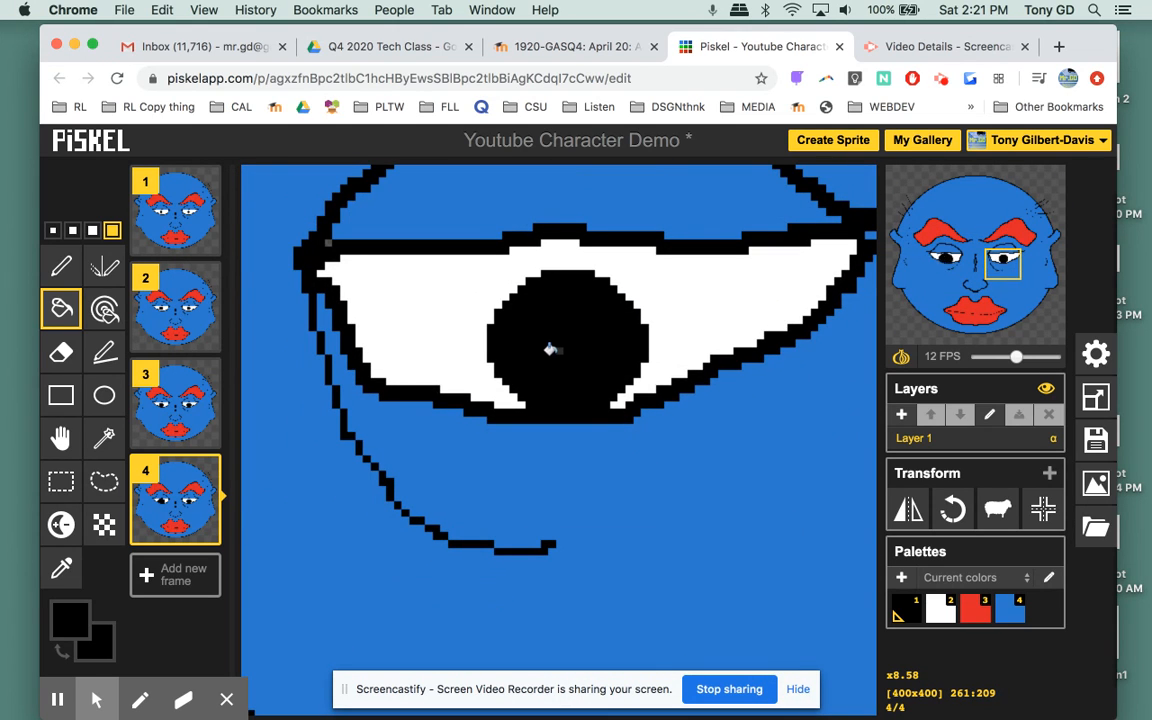
pyautogui.press('c')
pyautogui.click(55, 233)
pyautogui.moveTo(460, 255); pyautogui.dragTo(683, 414)
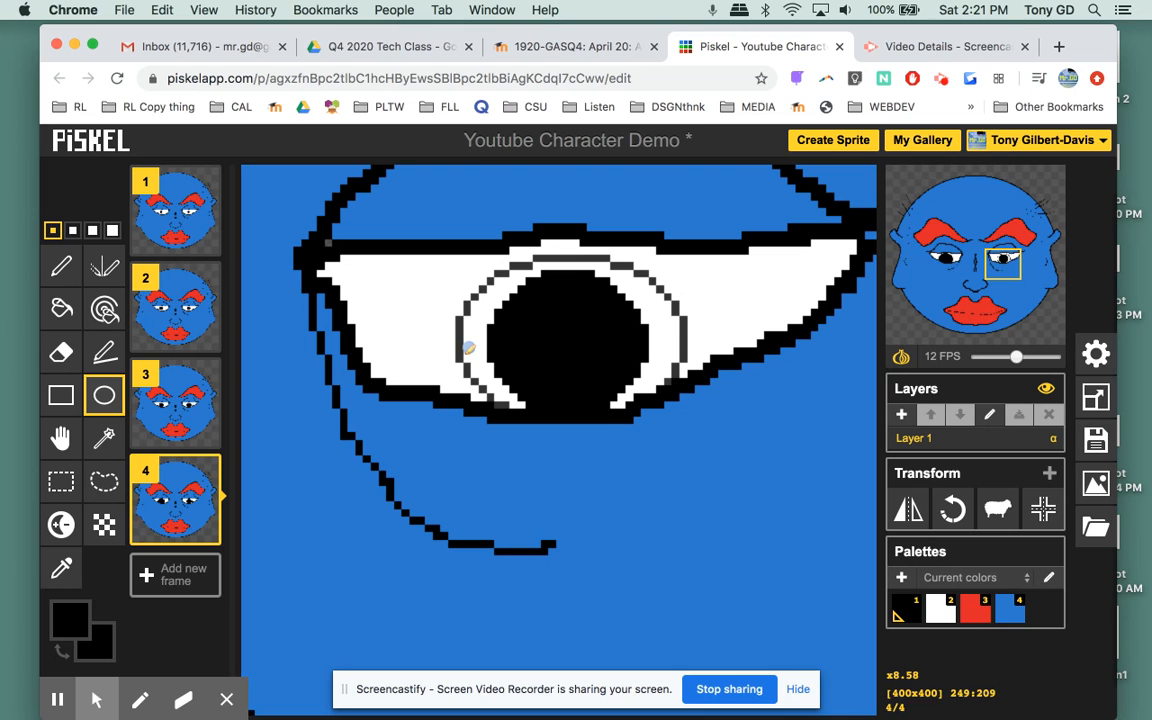
# Fill the white ring around the right eye's pupil in frame 4 with black and check the whole face
pyautogui.press('b')
pyautogui.click(473, 311)
pyautogui.scroll(-10, 597, 343)
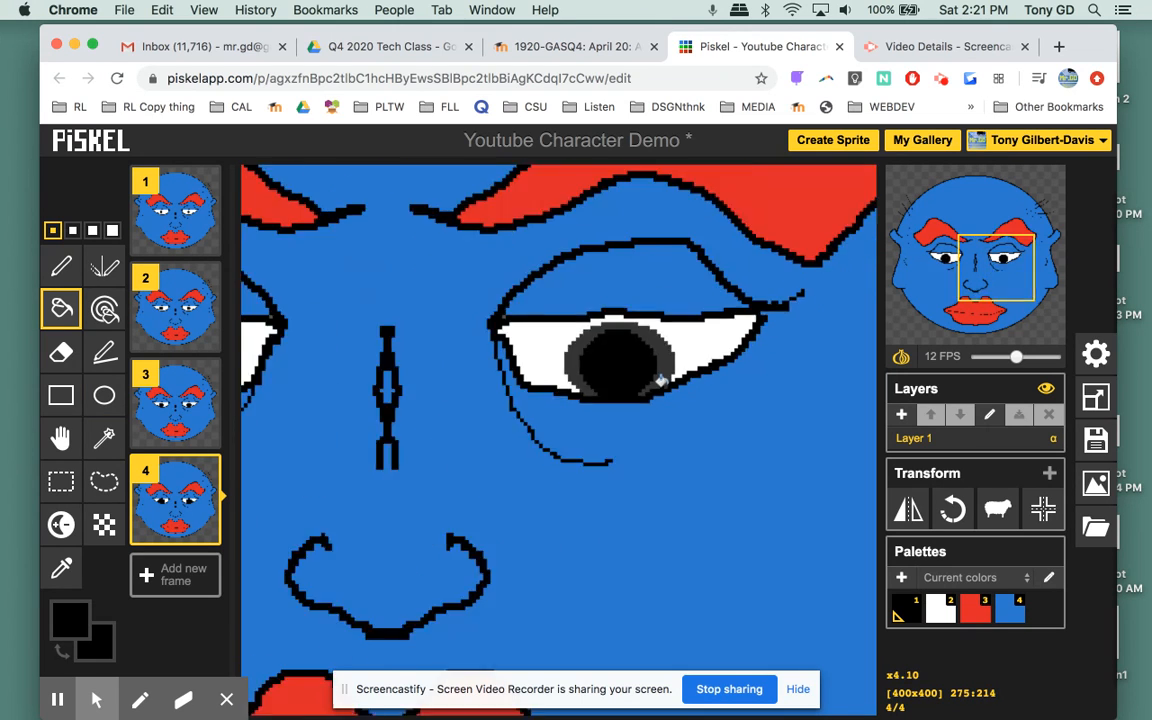
pyautogui.scroll(-1, 659, 381)
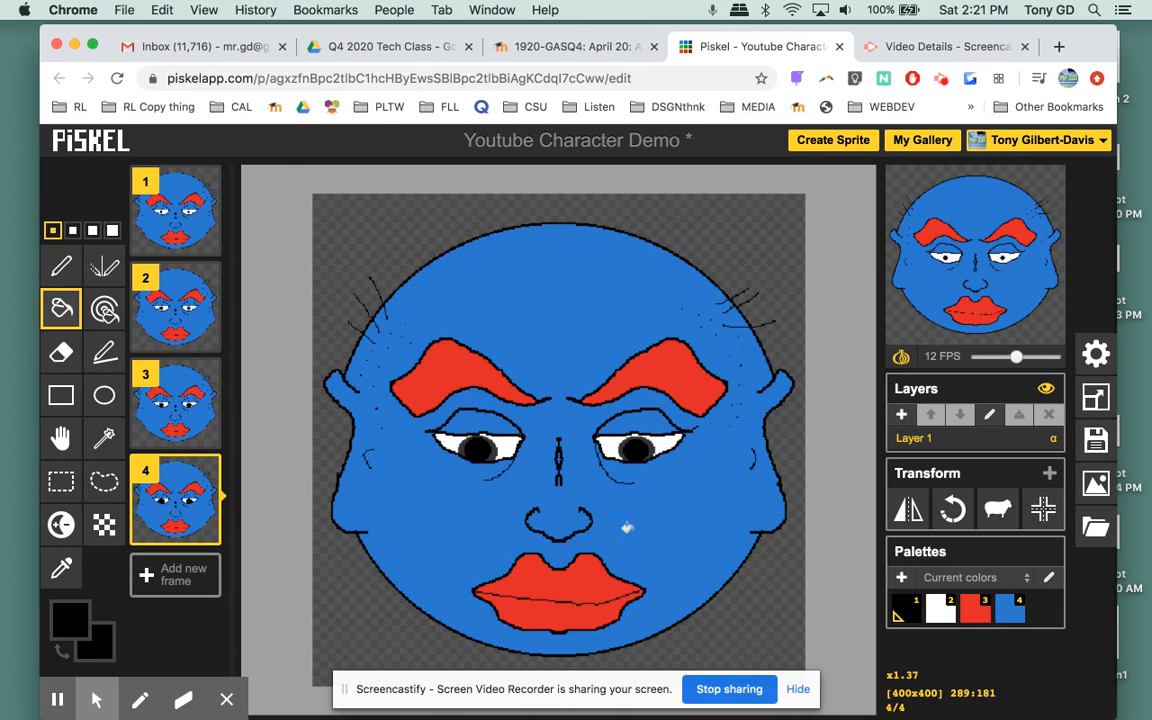